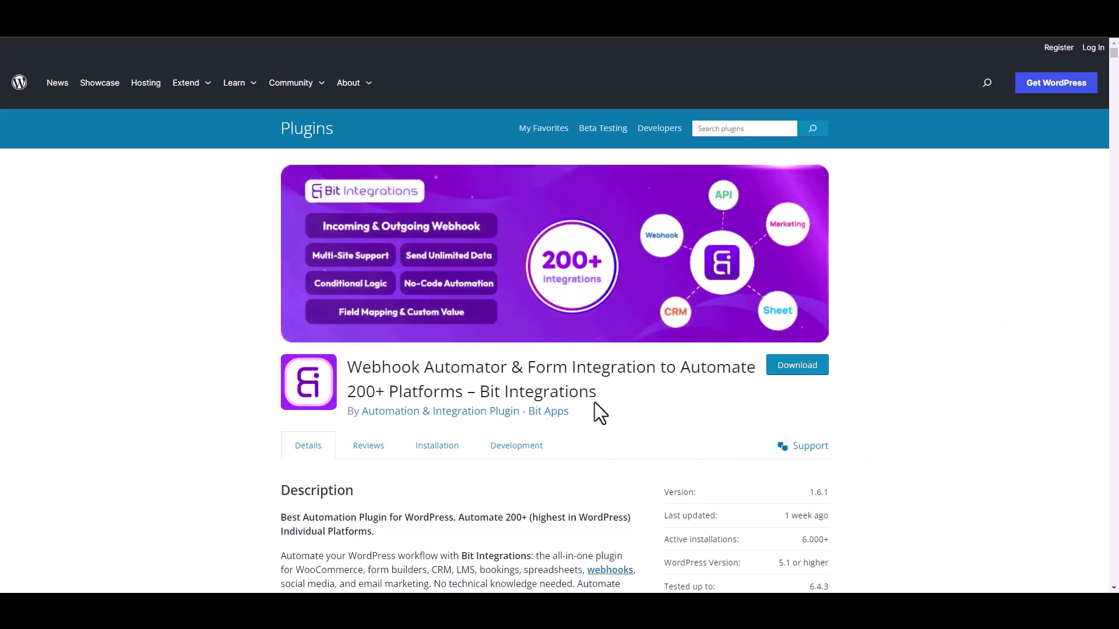
Step: Start a new integration and choose Forminator as the trigger by searching 'forminator'
{"action": "left_click_drag", "start_coordinate": [481, 392], "coordinate": [610, 403]}
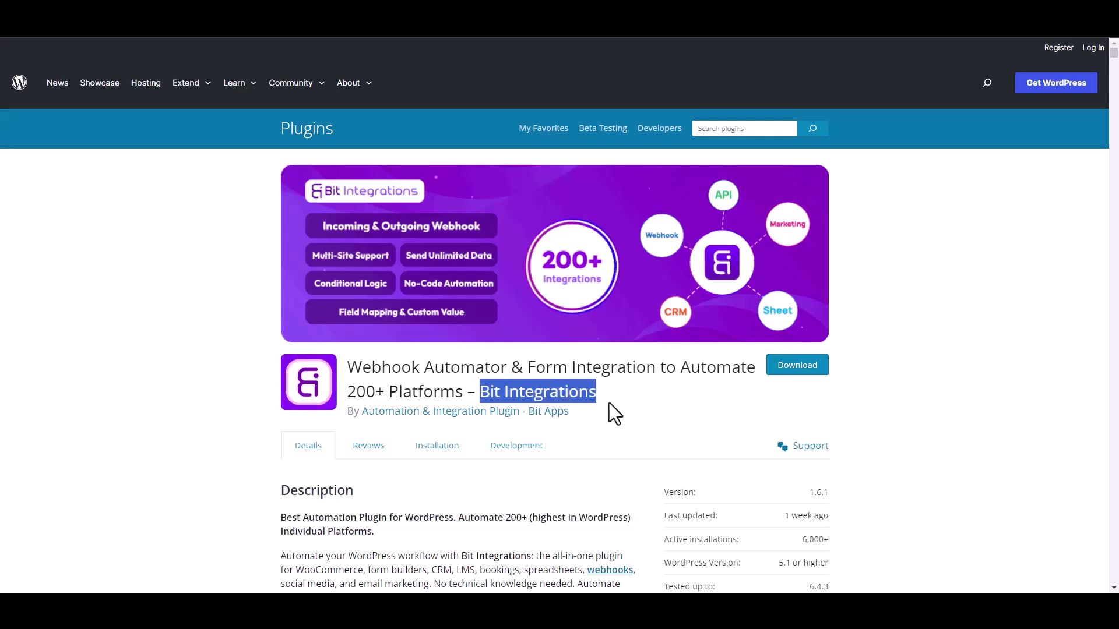
{"action": "left_click", "coordinate": [618, 407]}
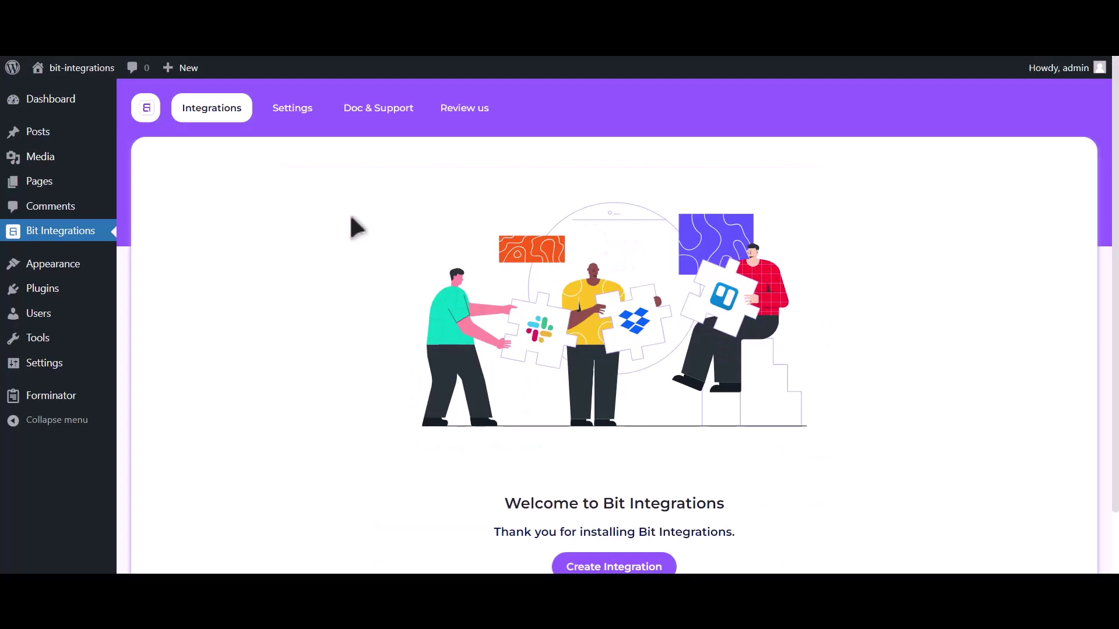
{"action": "scroll", "coordinate": [350, 225], "scroll_direction": "down", "scroll_amount": 2}
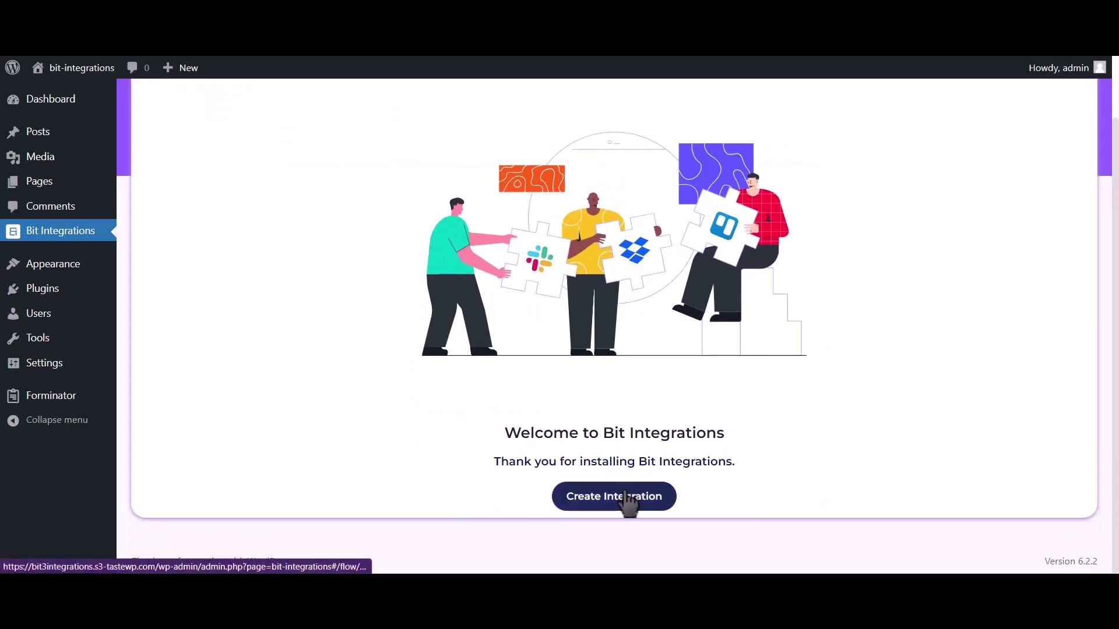
{"action": "left_click", "coordinate": [628, 499]}
{"action": "left_click", "coordinate": [443, 125]}
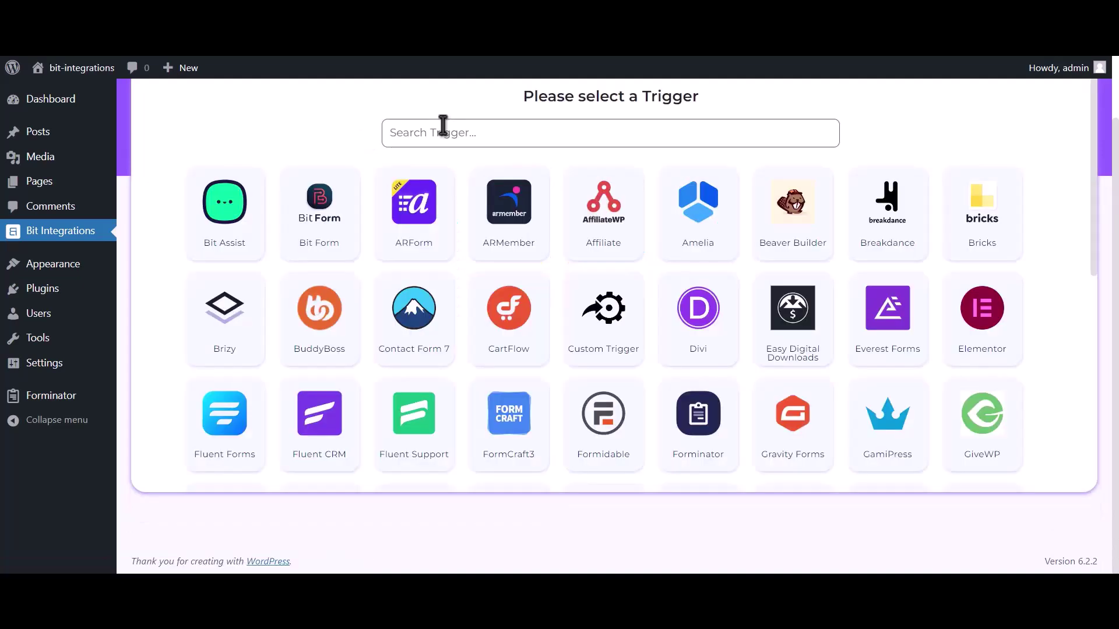
{"action": "type", "text": "form"}
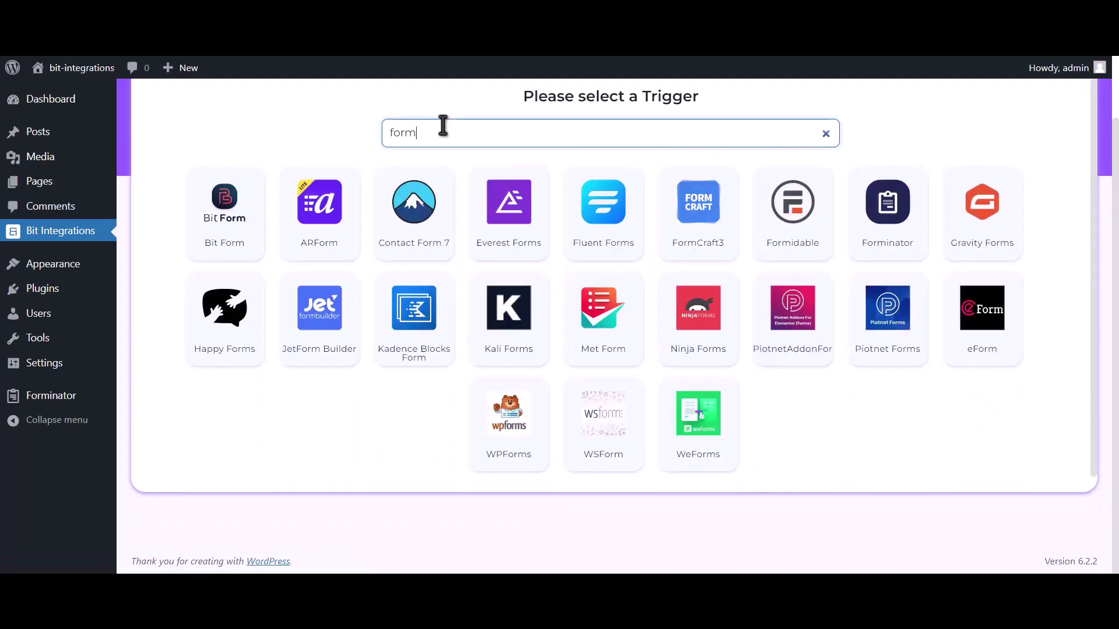
{"action": "type", "text": "inator"}
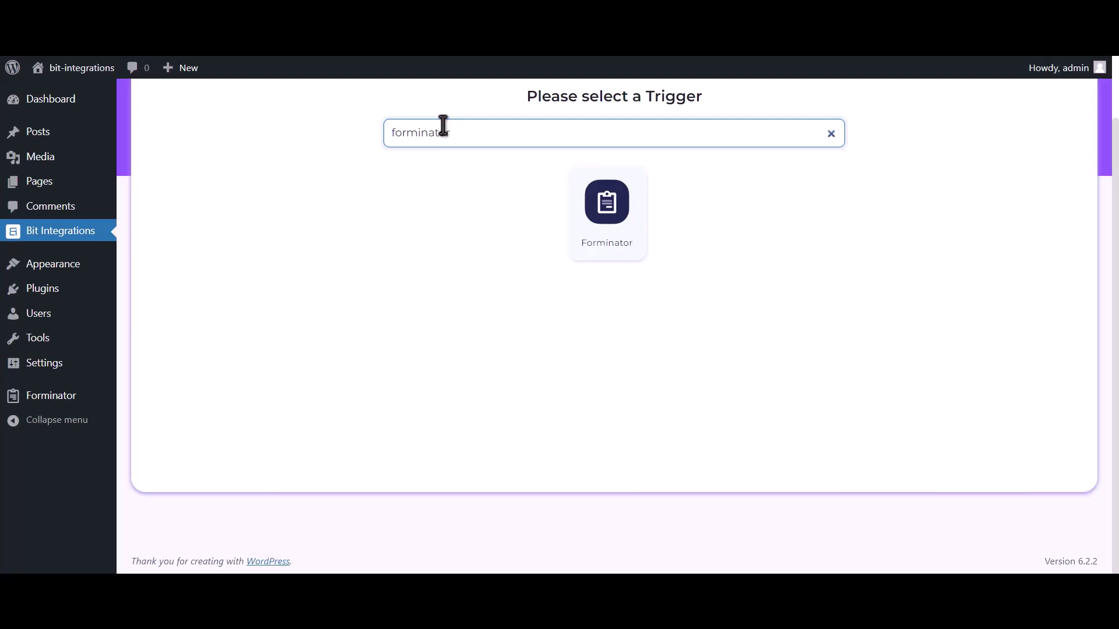
{"action": "left_click", "coordinate": [603, 214]}
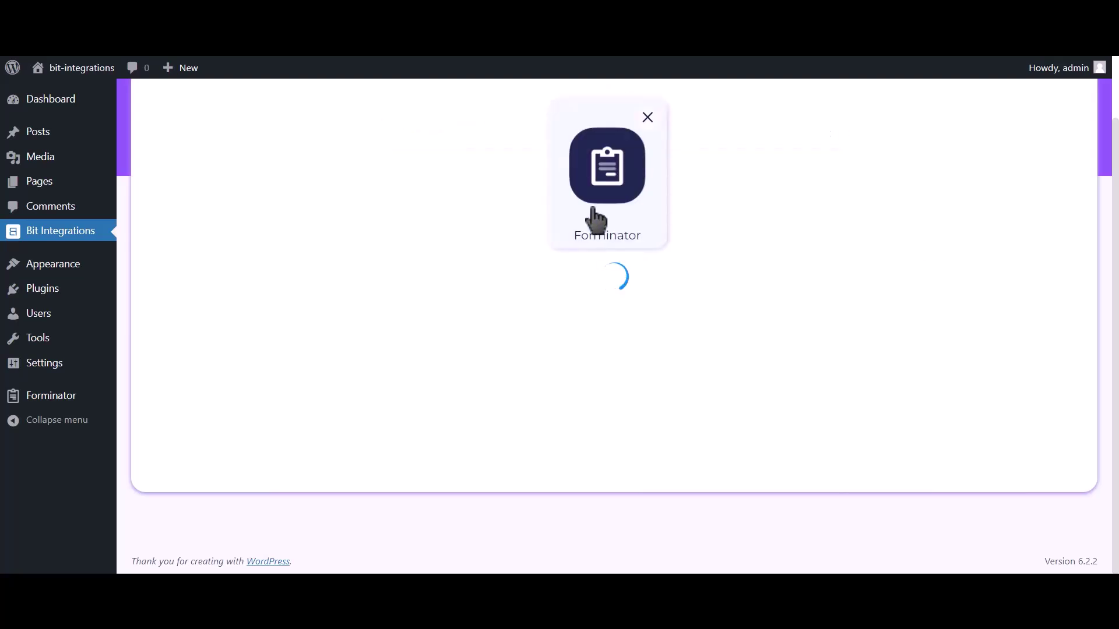
Step: Select the contact-us form and choose Zapier as the action
{"action": "left_click", "coordinate": [583, 317]}
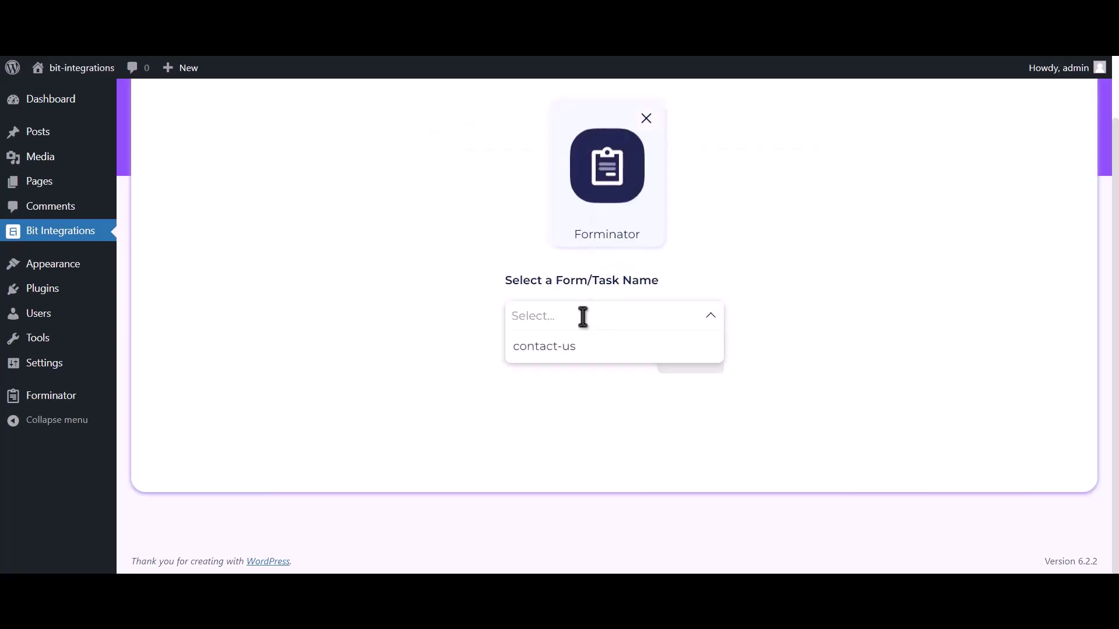
{"action": "left_click", "coordinate": [616, 353]}
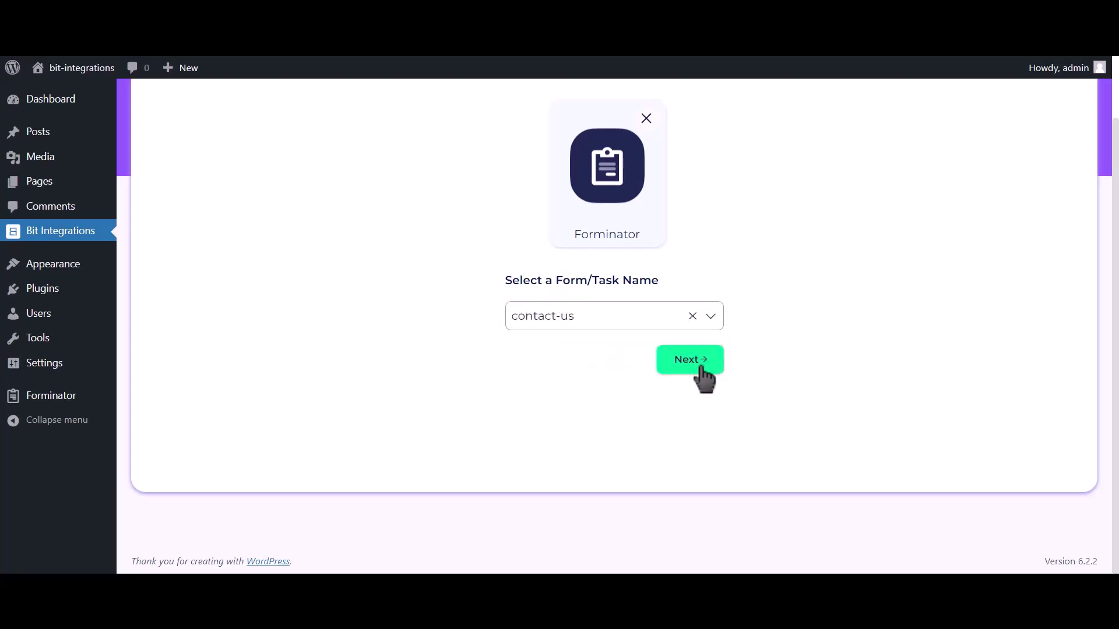
{"action": "left_click", "coordinate": [701, 366]}
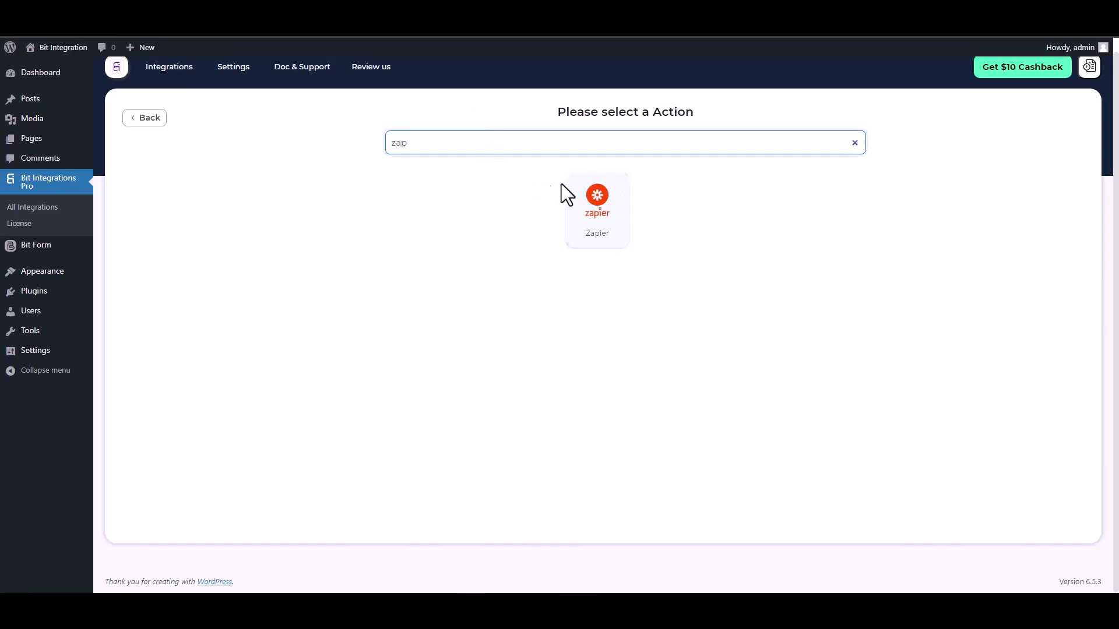
{"action": "left_click", "coordinate": [587, 210]}
{"action": "left_click", "coordinate": [225, 275]}
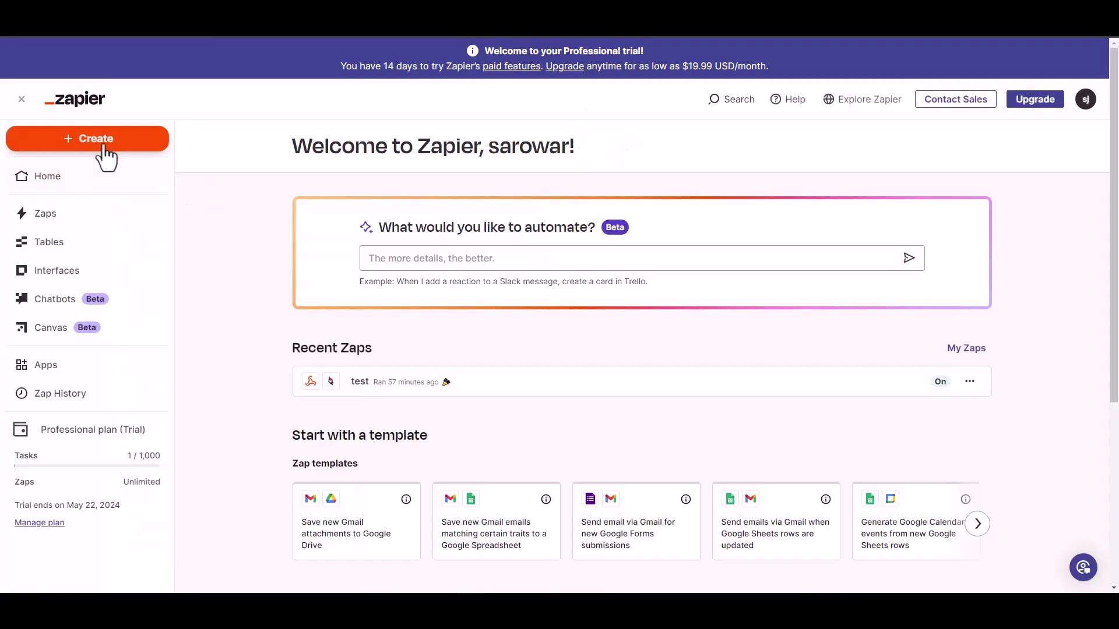
Step: Create a new Zap with Webhooks by Zapier as its trigger app
{"action": "left_click", "coordinate": [103, 145]}
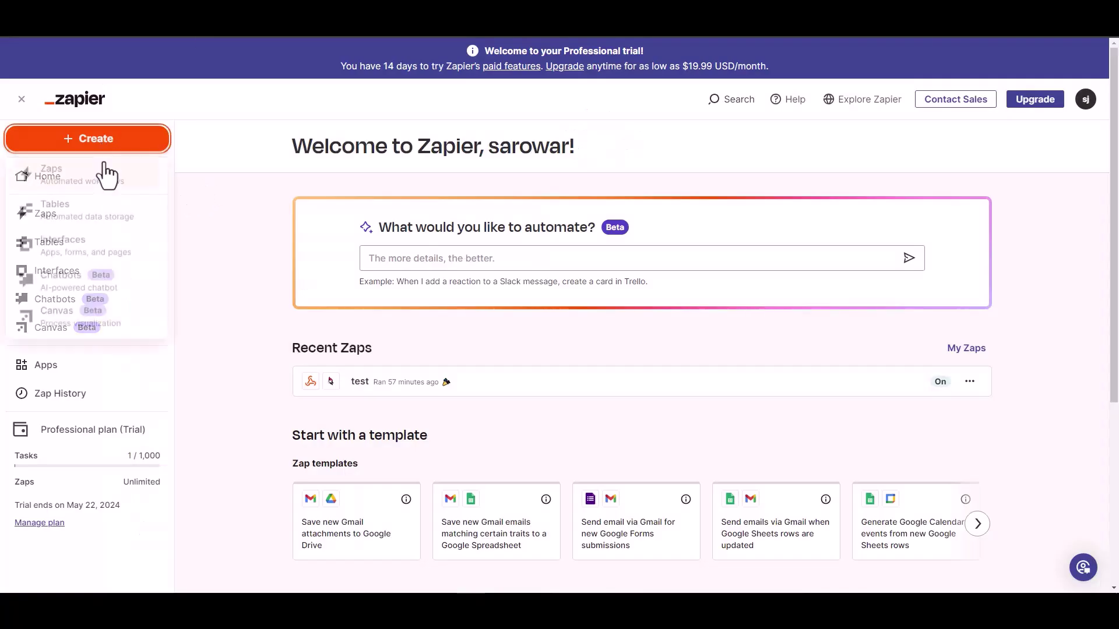
{"action": "left_click", "coordinate": [67, 187]}
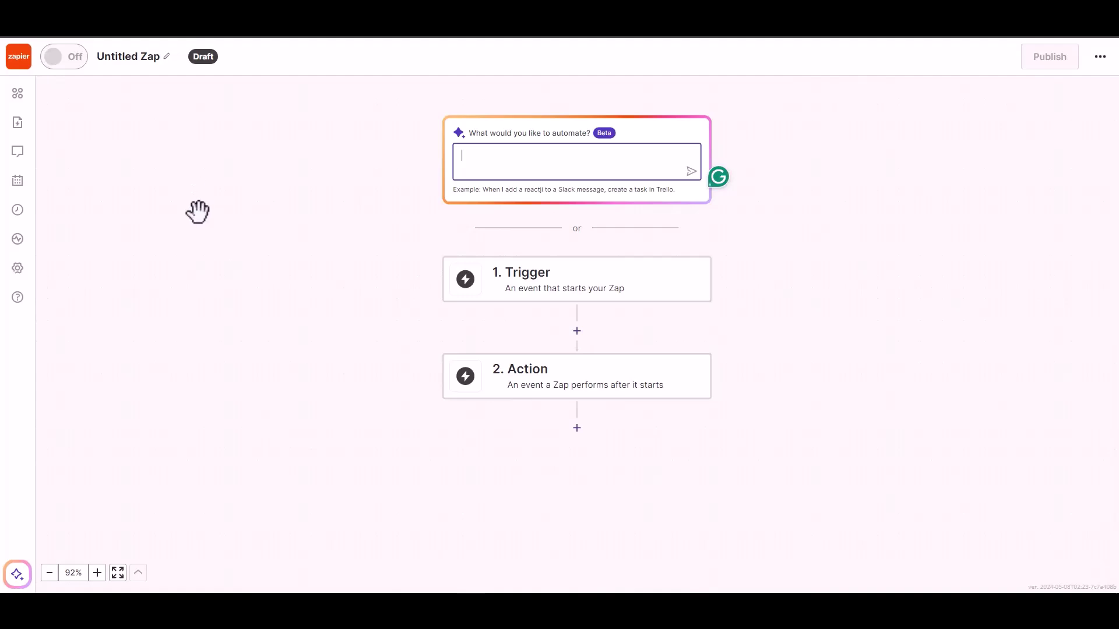
{"action": "left_click", "coordinate": [546, 291]}
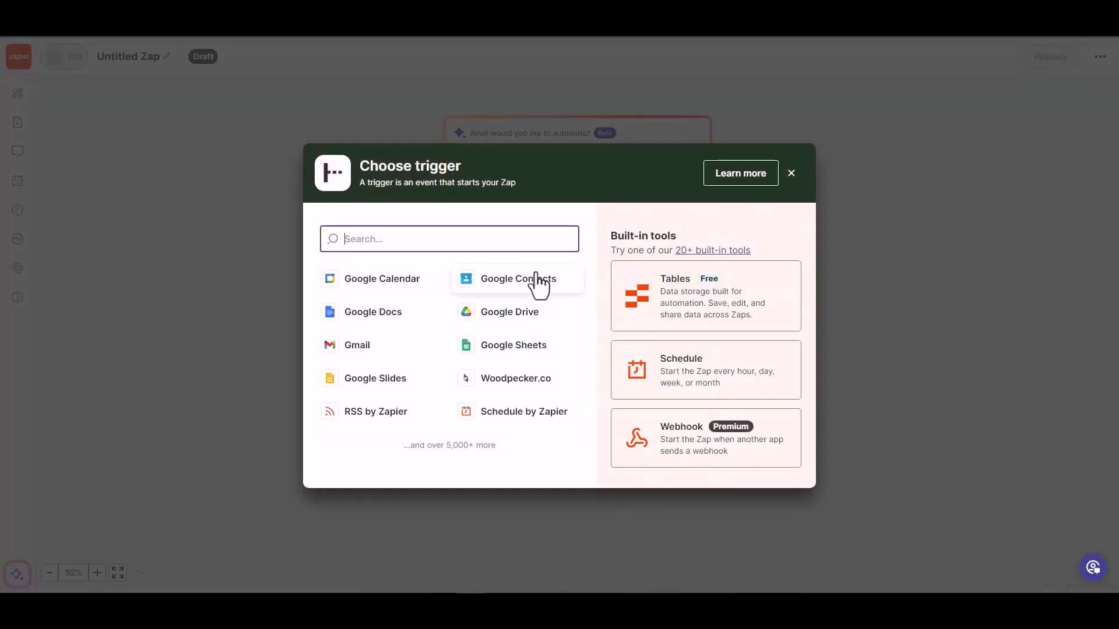
{"action": "left_click", "coordinate": [681, 448]}
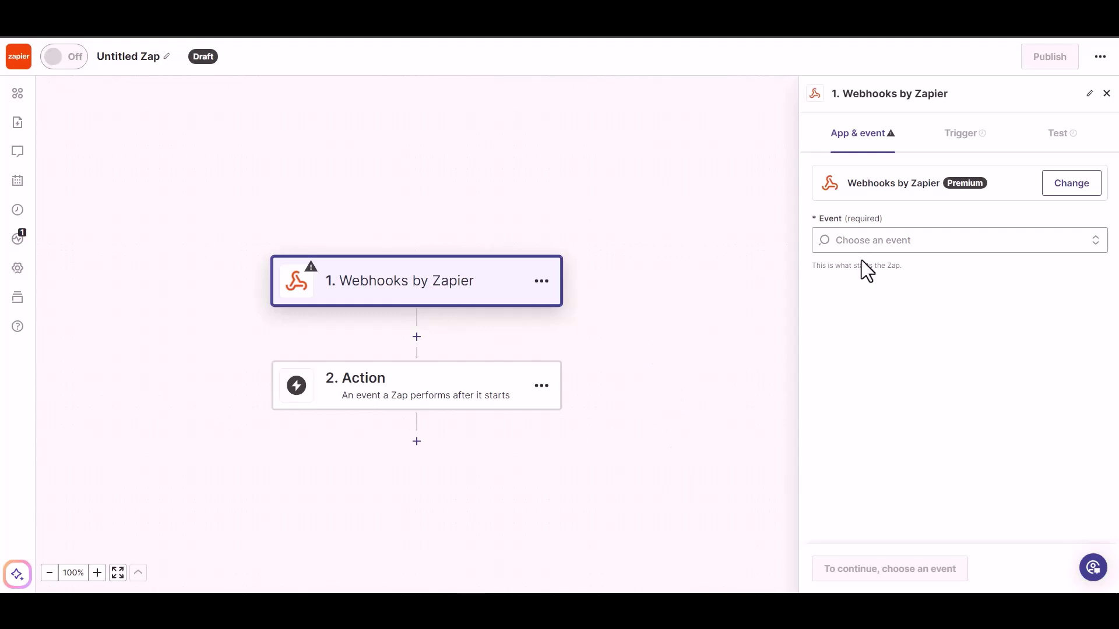
Step: Set the trigger event to Catch Hook and copy the generated webhook URL
{"action": "left_click", "coordinate": [901, 242]}
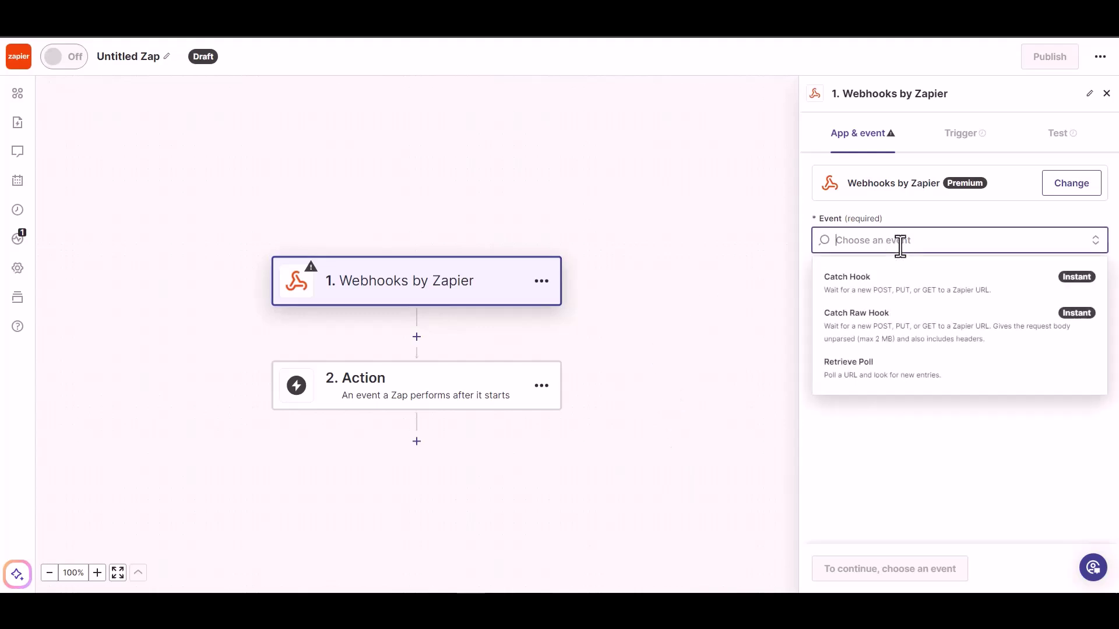
{"action": "left_click", "coordinate": [897, 294]}
{"action": "left_click", "coordinate": [846, 571]}
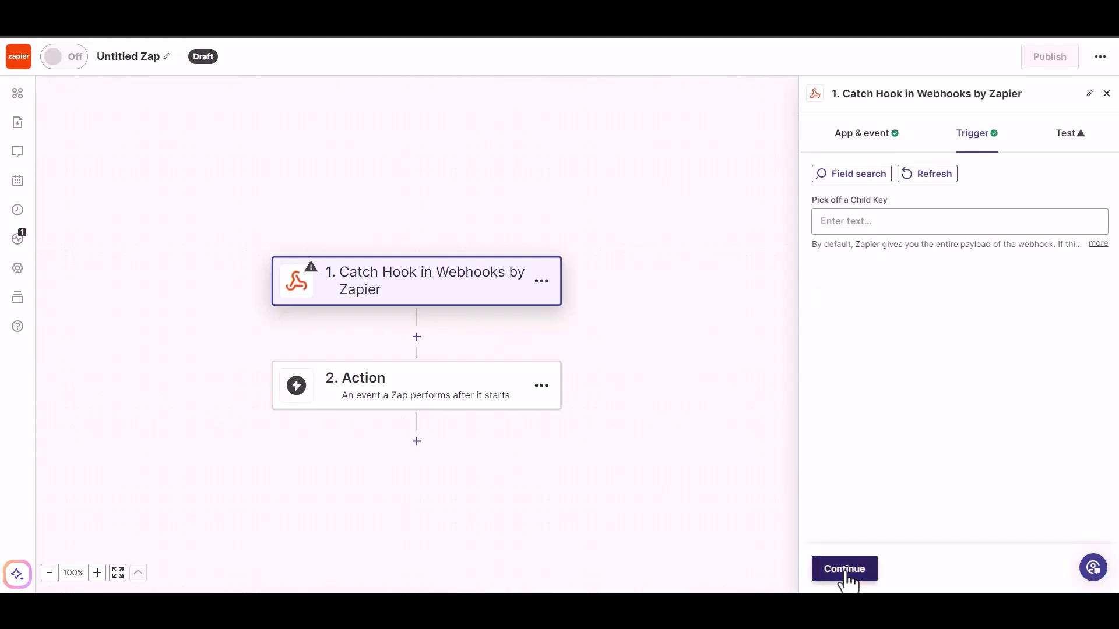
{"action": "left_click", "coordinate": [847, 574]}
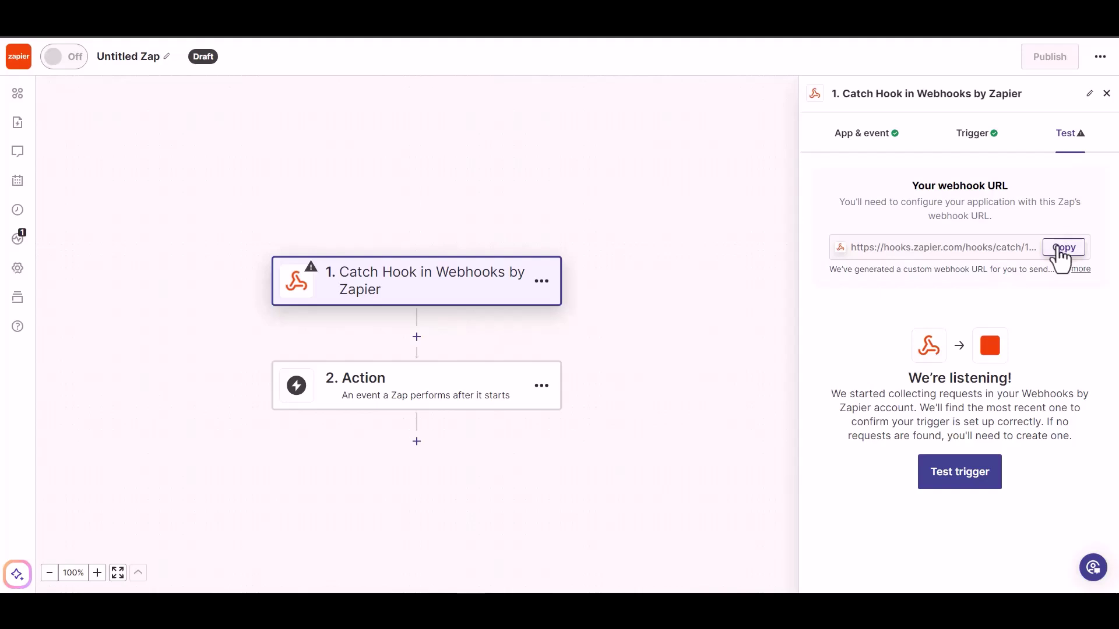
{"action": "left_click", "coordinate": [1062, 251]}
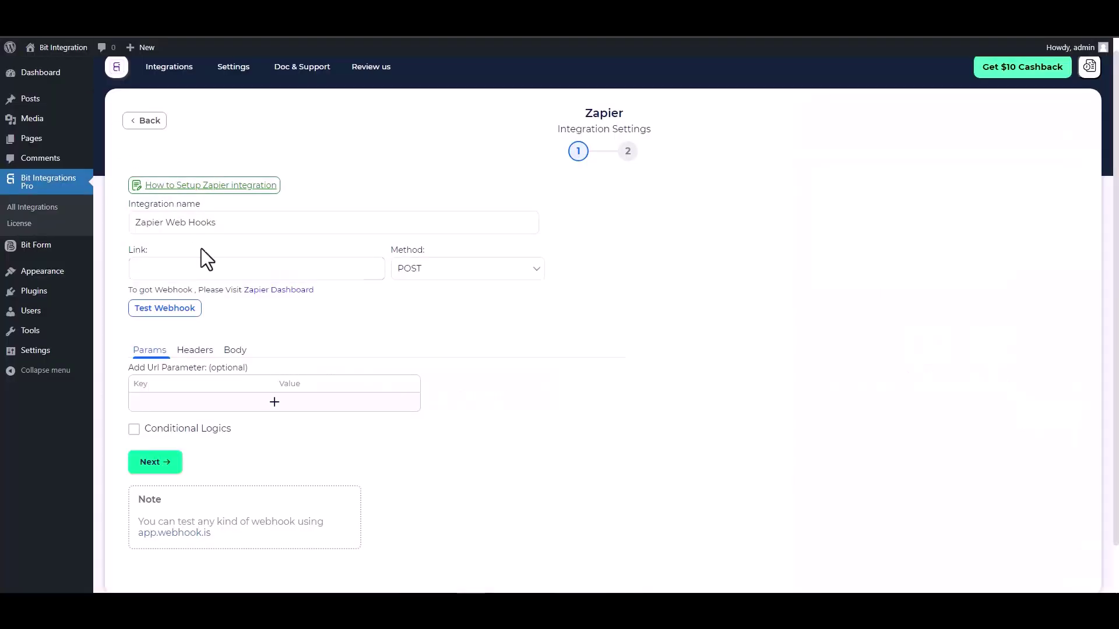
Step: Paste the Zapier webhook URL into Link and send all data as application/json
{"action": "left_click", "coordinate": [207, 269]}
{"action": "key", "text": "ctrl+v"}
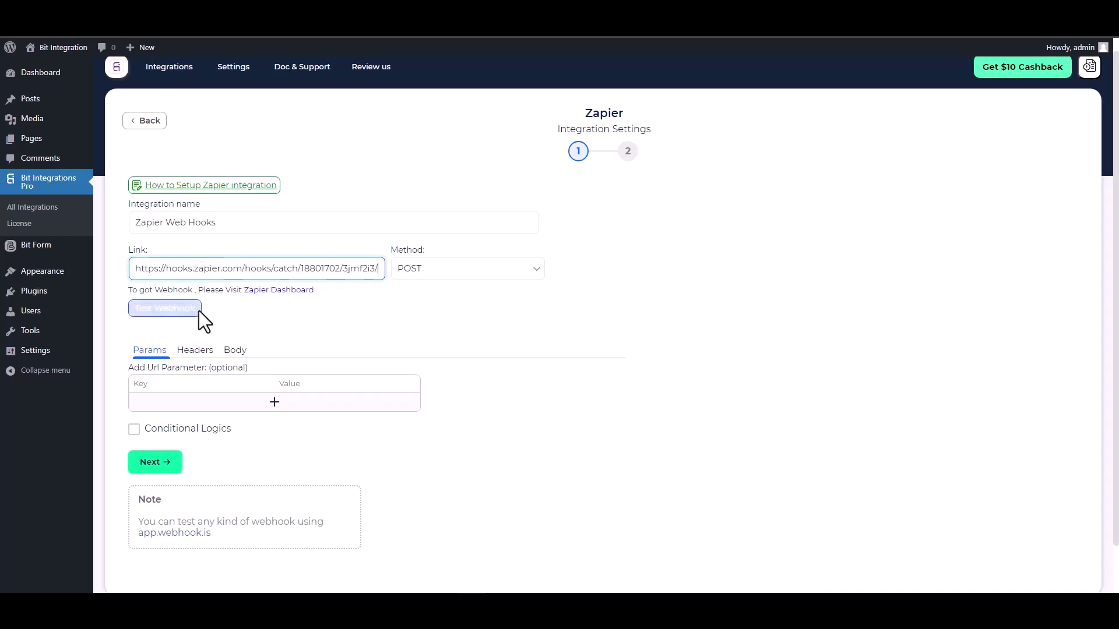
{"action": "left_click", "coordinate": [234, 351]}
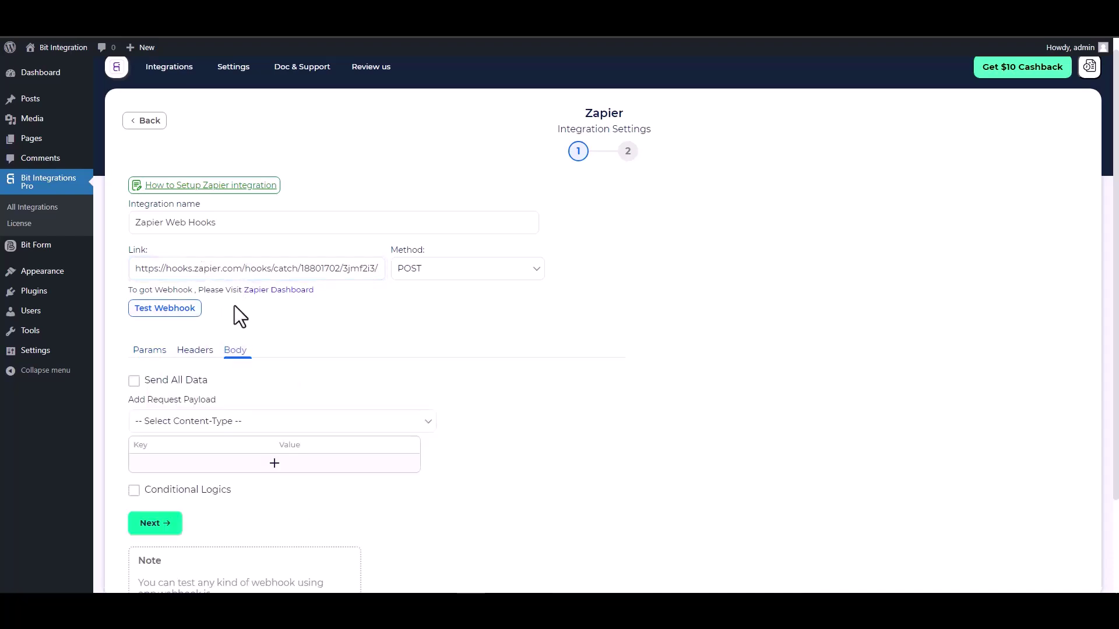
{"action": "left_click", "coordinate": [188, 378]}
{"action": "scroll", "coordinate": [233, 373], "scroll_direction": "down", "scroll_amount": 2}
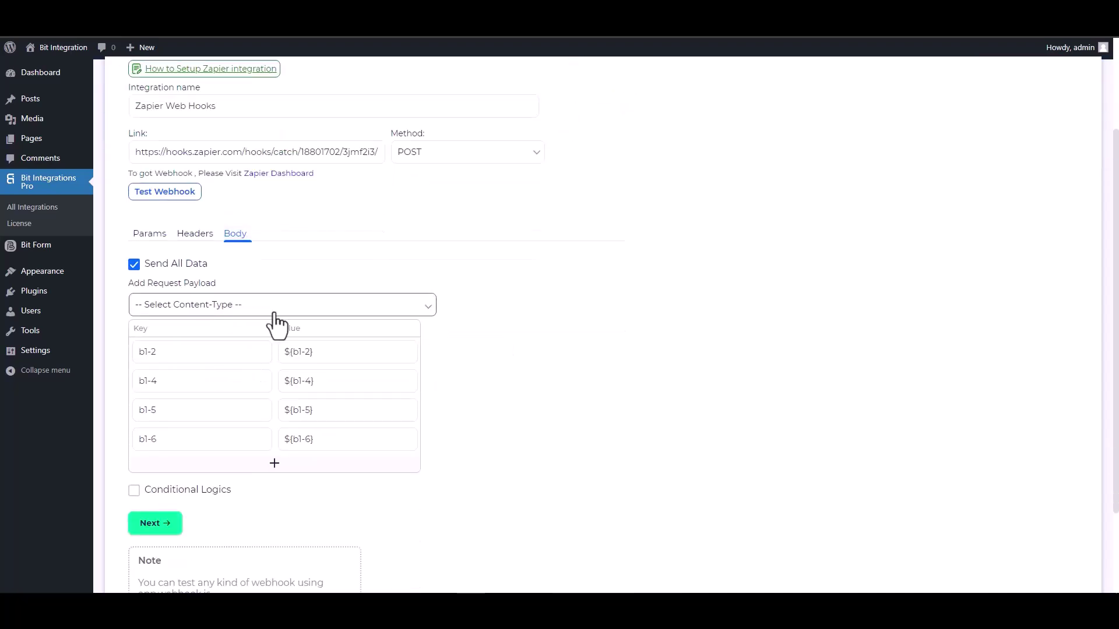
{"action": "left_click", "coordinate": [274, 308]}
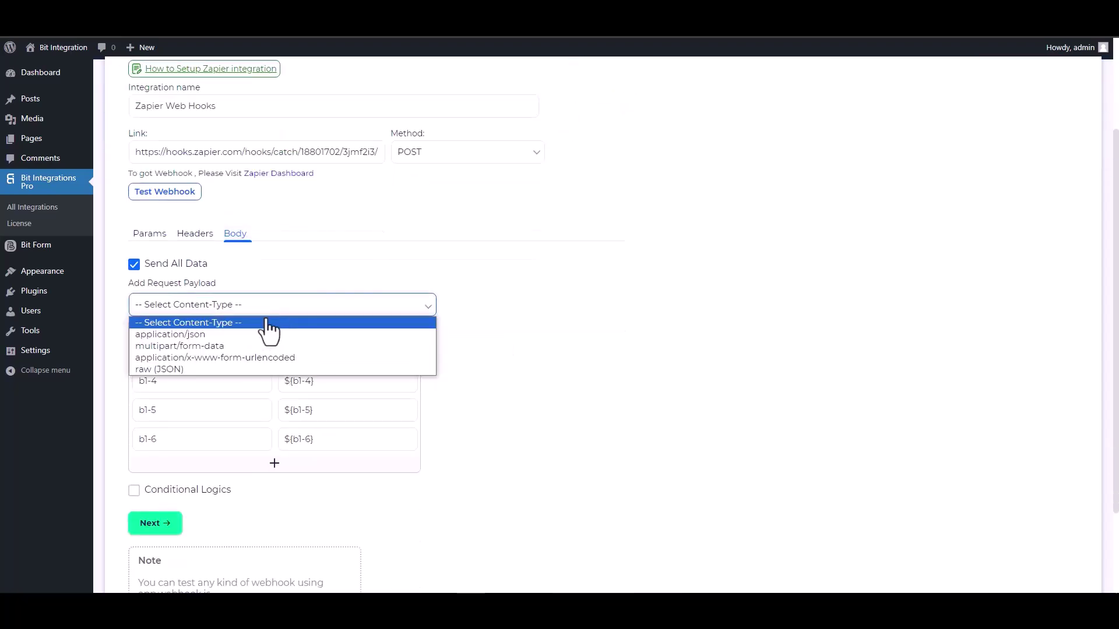
{"action": "left_click", "coordinate": [211, 337]}
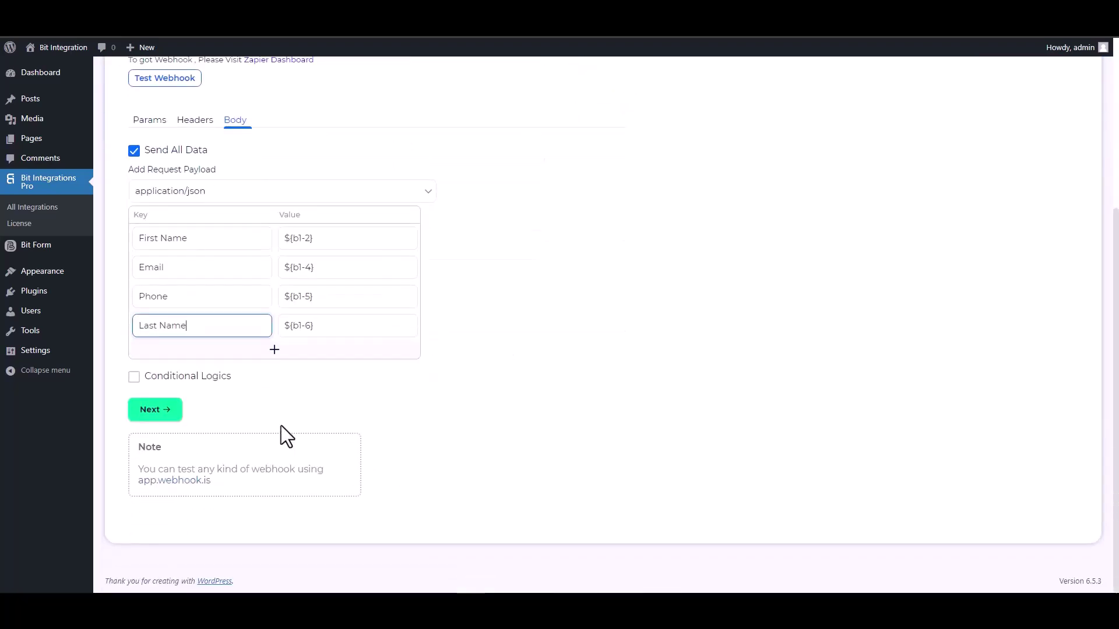
Step: Enable conditional logic, send a test request to Zapier, and save the integration
{"action": "left_click", "coordinate": [162, 378]}
{"action": "scroll", "coordinate": [415, 419], "scroll_direction": "down", "scroll_amount": 2}
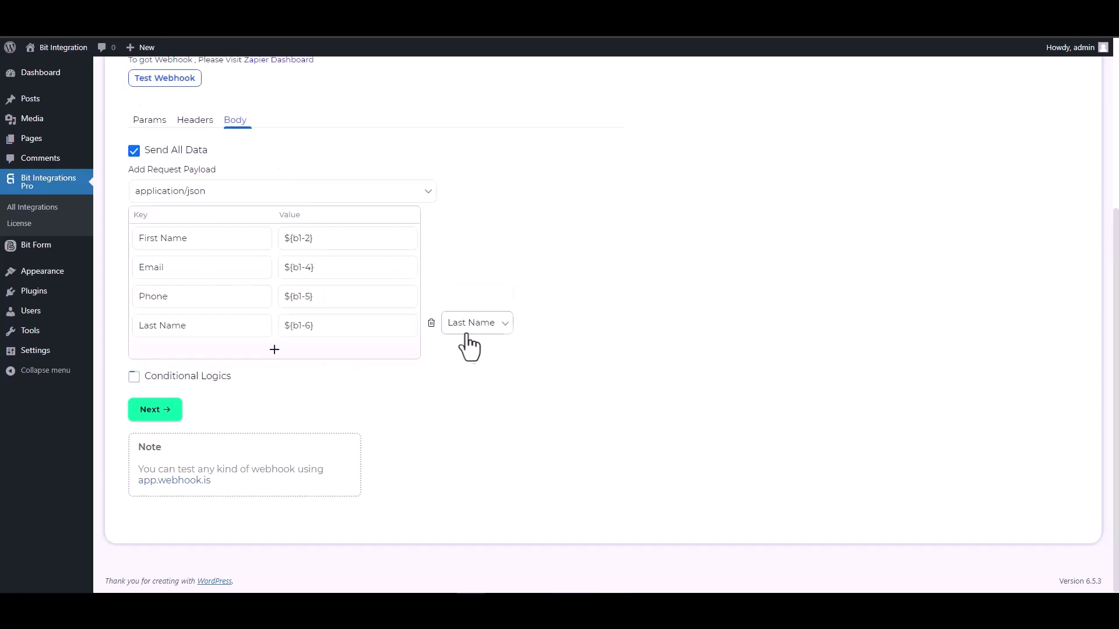
{"action": "scroll", "coordinate": [510, 352], "scroll_direction": "up", "scroll_amount": 5}
{"action": "left_click", "coordinate": [207, 325]}
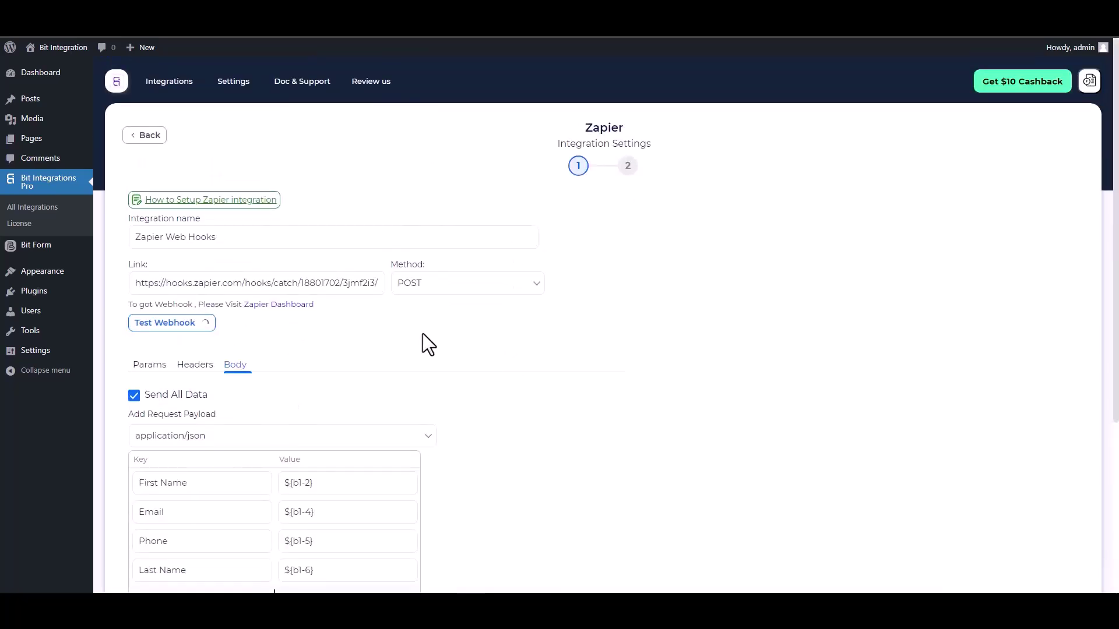
{"action": "scroll", "coordinate": [463, 361], "scroll_direction": "down", "scroll_amount": 1}
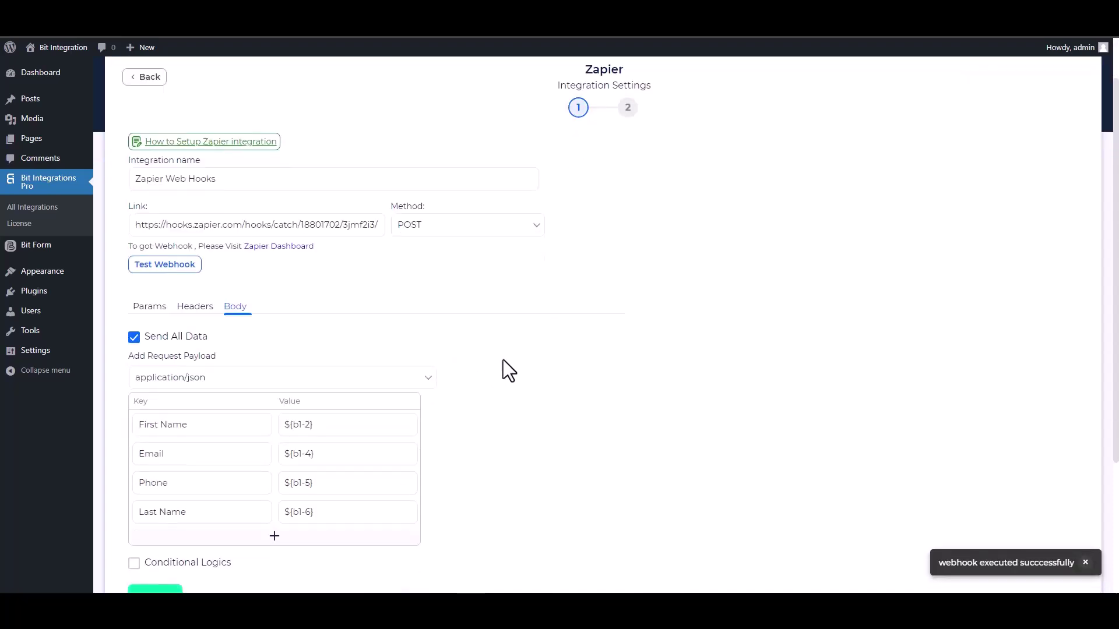
{"action": "scroll", "coordinate": [502, 360], "scroll_direction": "down", "scroll_amount": 1}
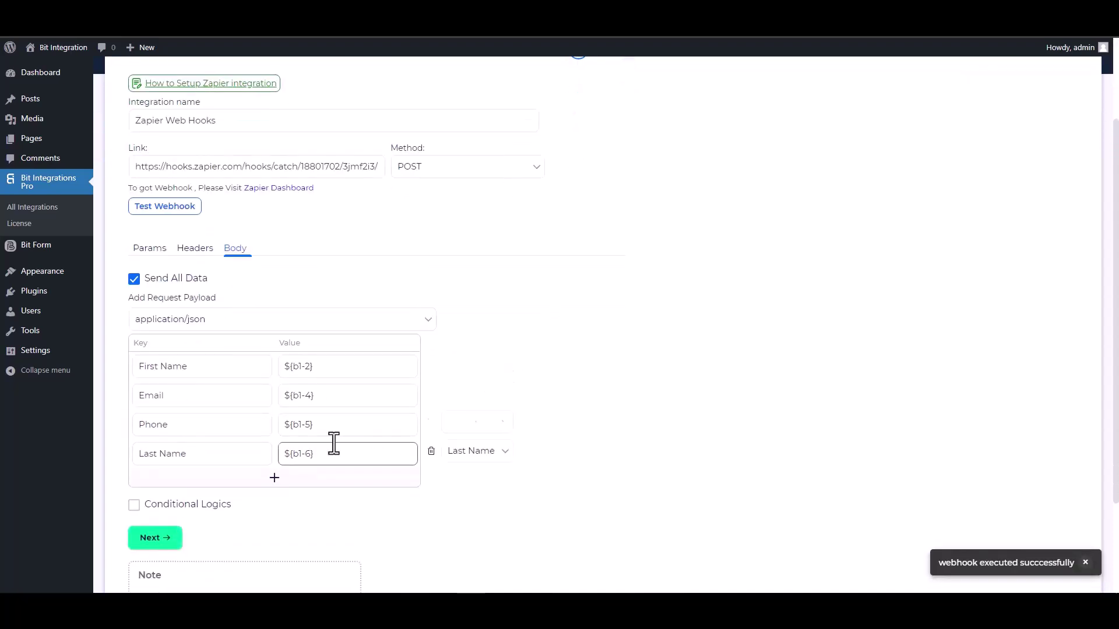
{"action": "left_click", "coordinate": [175, 538]}
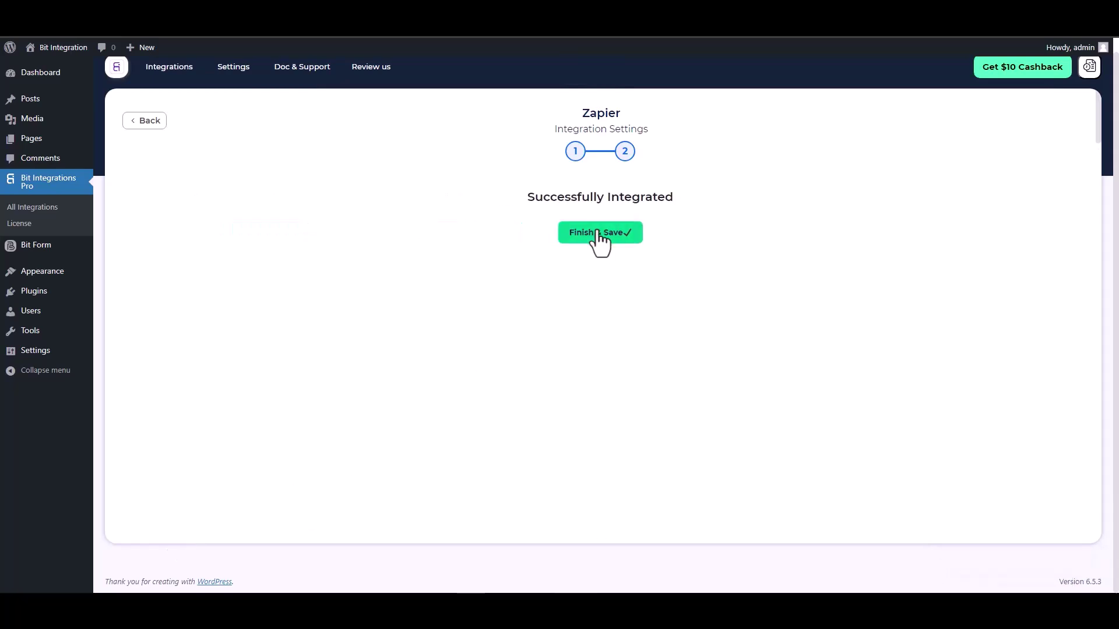
{"action": "left_click", "coordinate": [600, 233]}
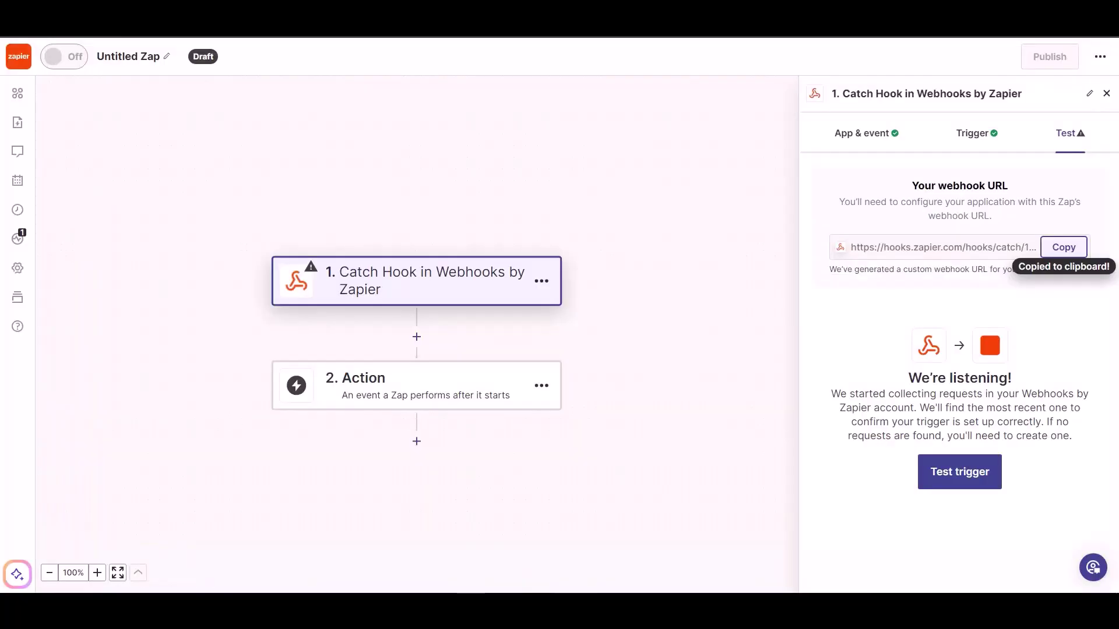
Step: Test the Catch Hook trigger to find request A with name, email and phone fields
{"action": "left_click", "coordinate": [947, 479]}
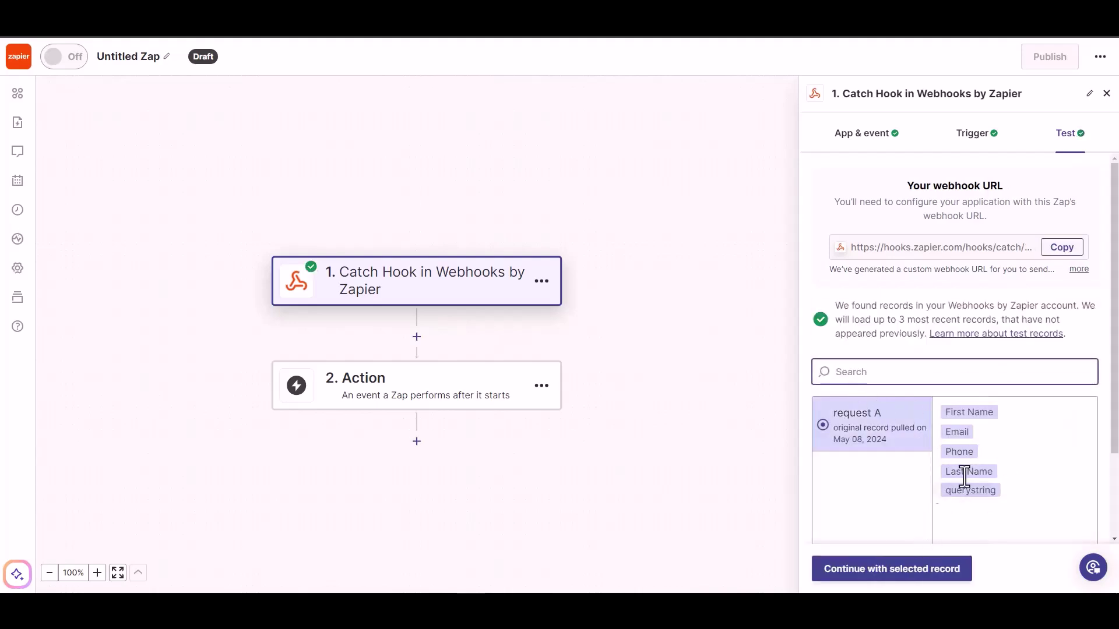
Step: Add a Woodpecker.co action with the Create/Update Prospect event after the Catch Hook trigger
{"action": "left_click", "coordinate": [903, 579]}
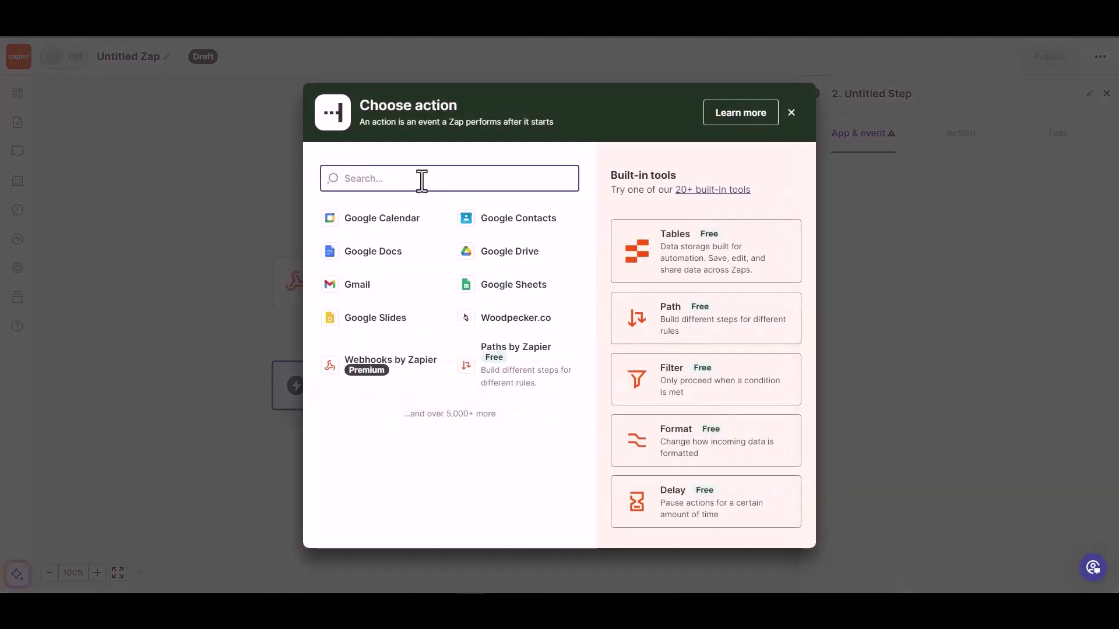
{"action": "type", "text": "wood"}
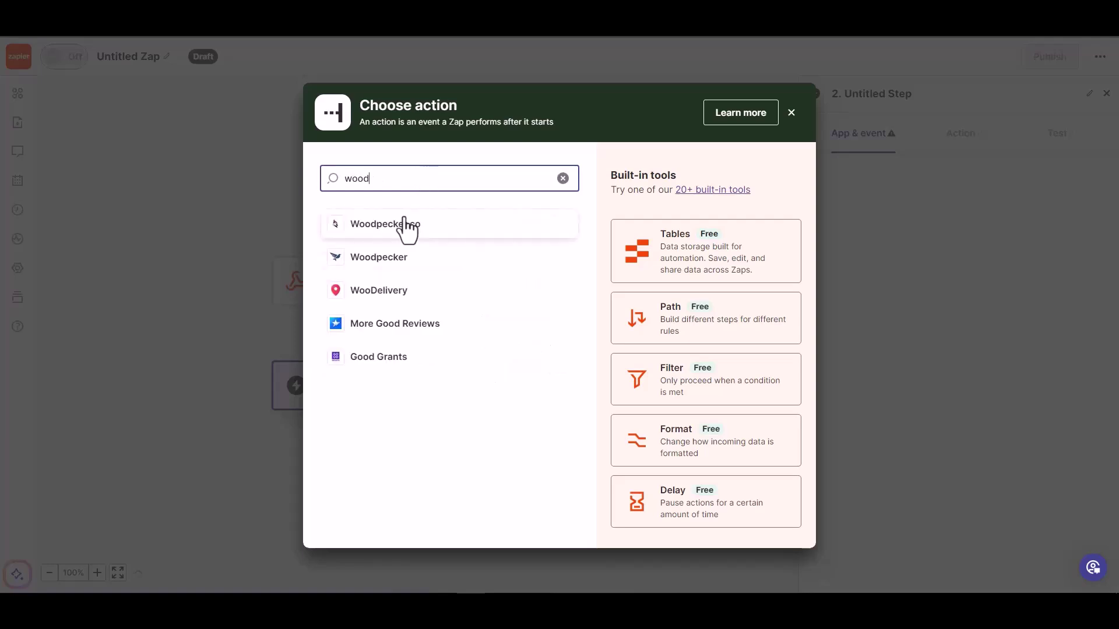
{"action": "left_click", "coordinate": [407, 228]}
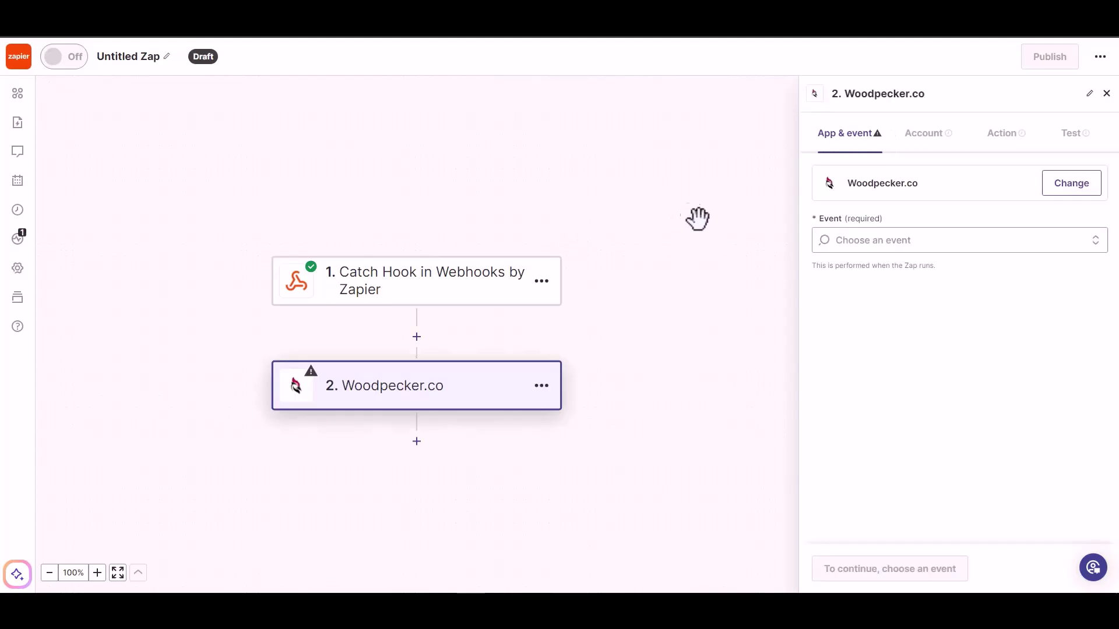
{"action": "left_click", "coordinate": [896, 245]}
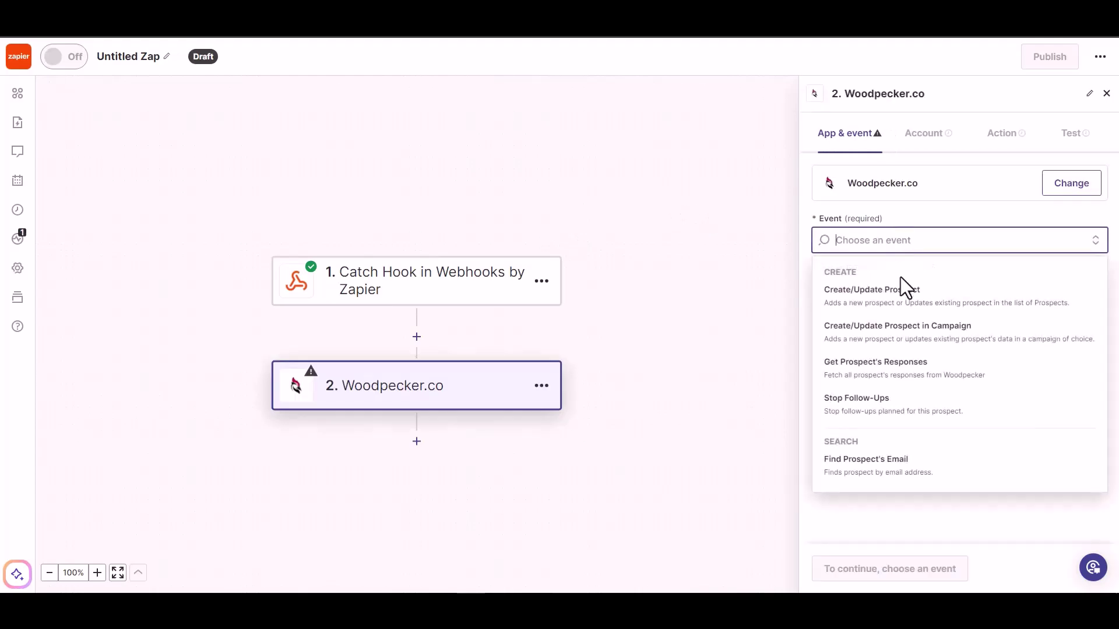
{"action": "left_click", "coordinate": [898, 300]}
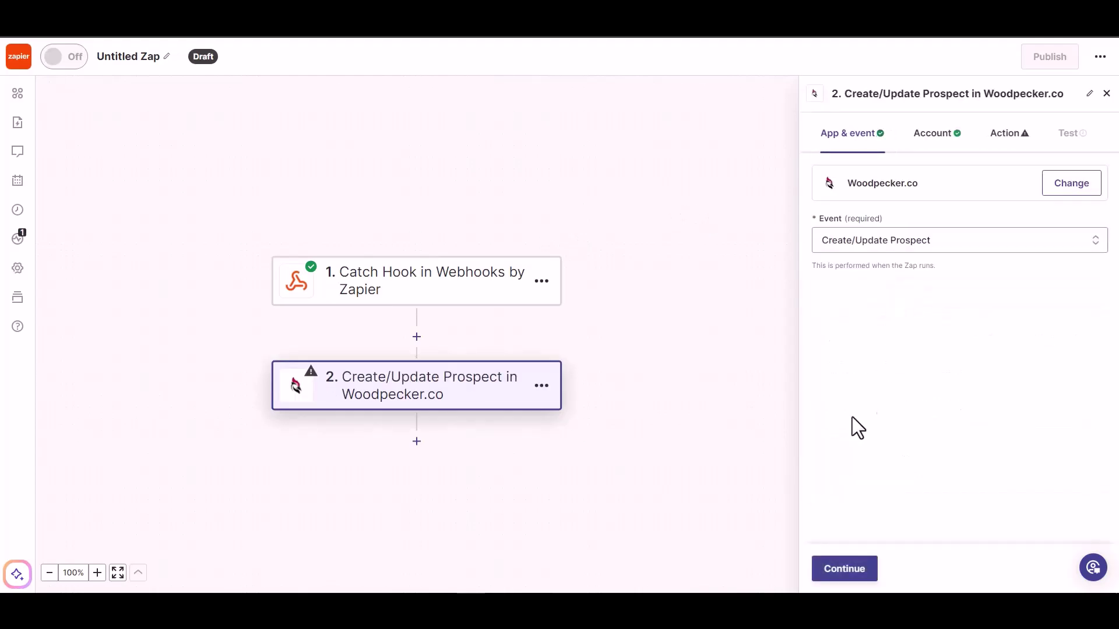
{"action": "left_click", "coordinate": [838, 576]}
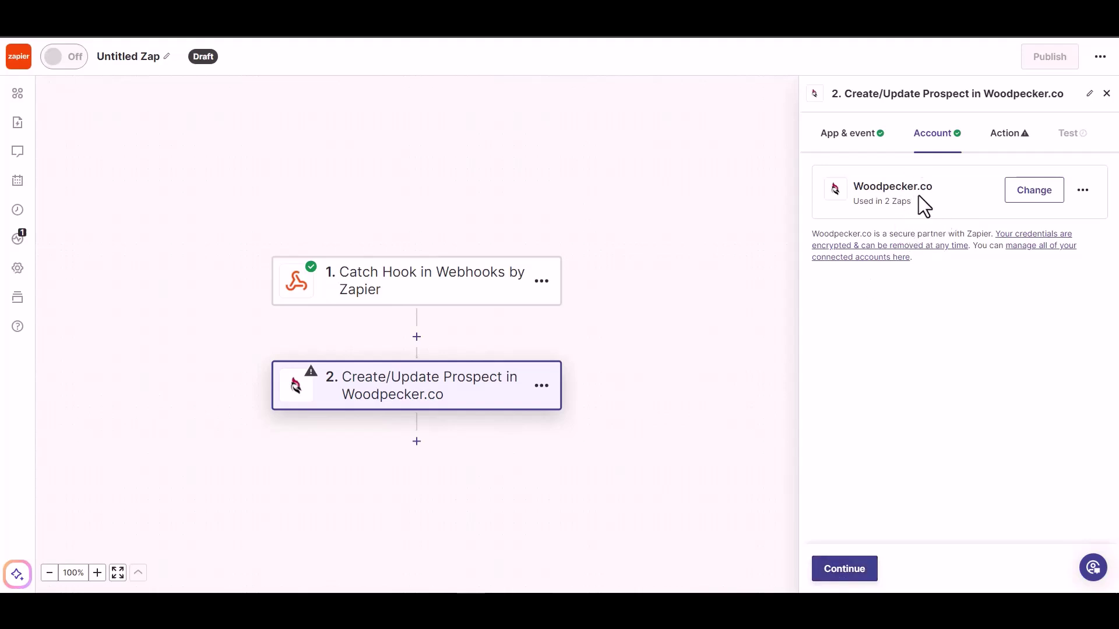
Step: Map the webhook Email into the Email field and set Prospect's Status to ACTIVE
{"action": "left_click", "coordinate": [840, 577]}
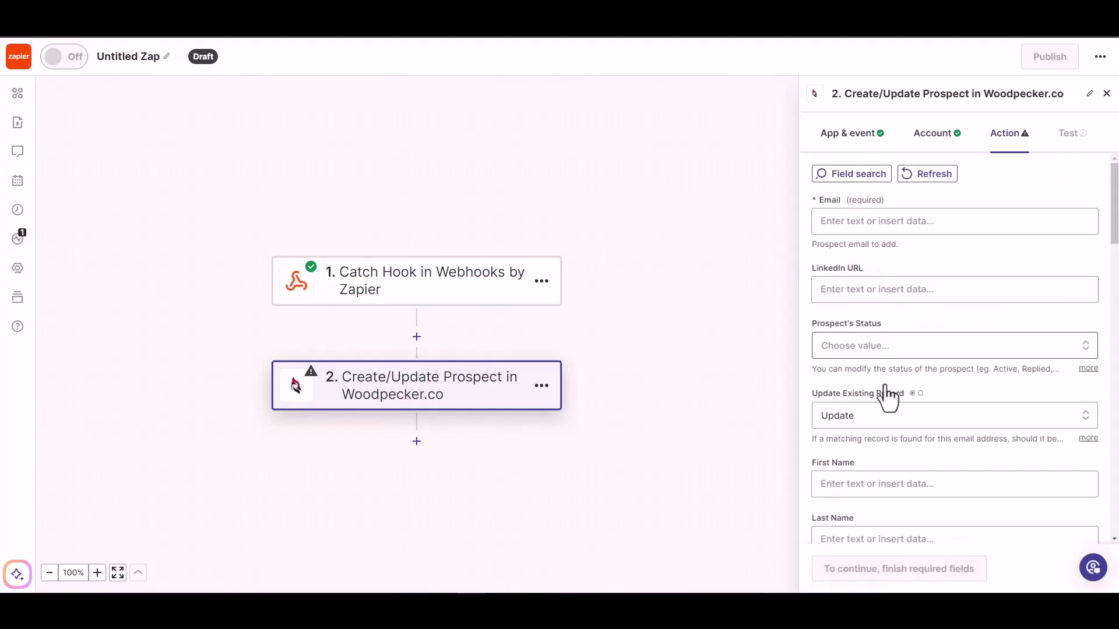
{"action": "left_click", "coordinate": [872, 222]}
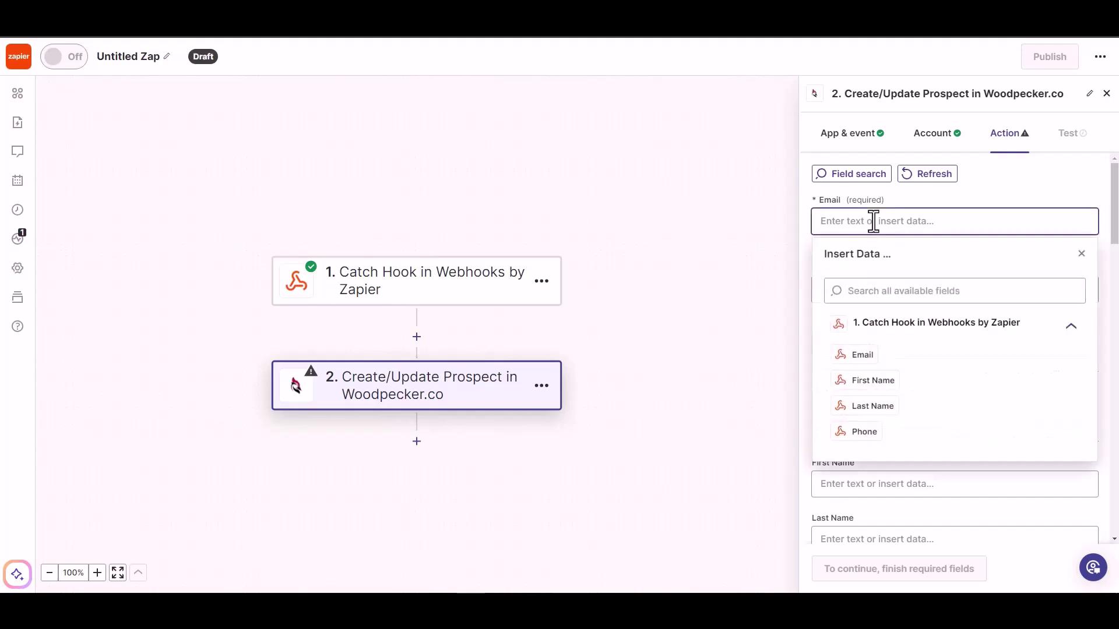
{"action": "left_click", "coordinate": [863, 354]}
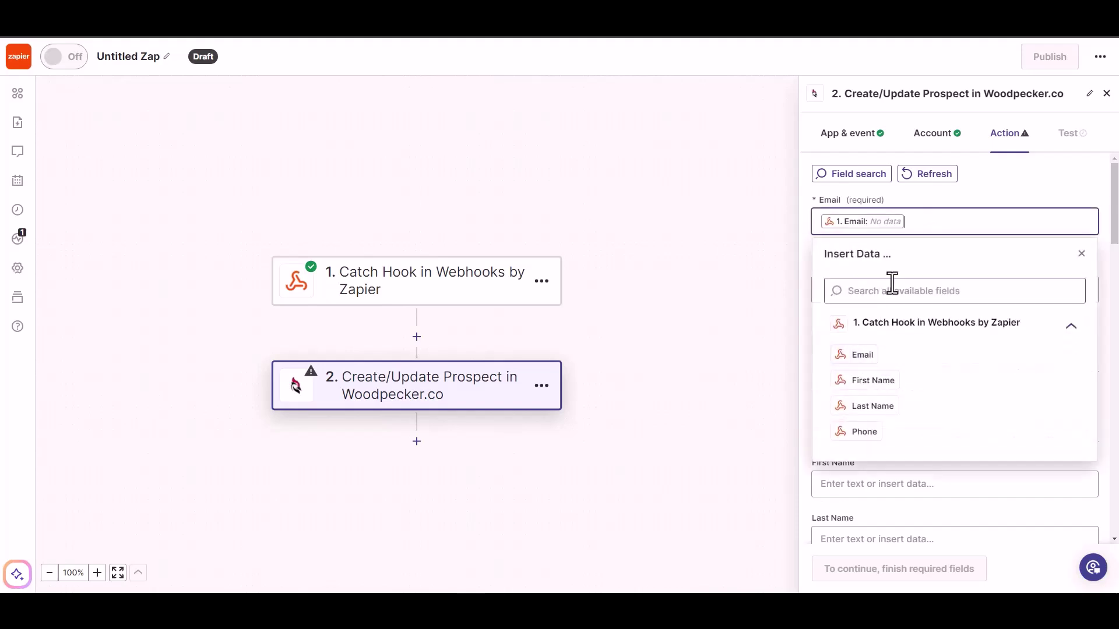
{"action": "left_click", "coordinate": [982, 192]}
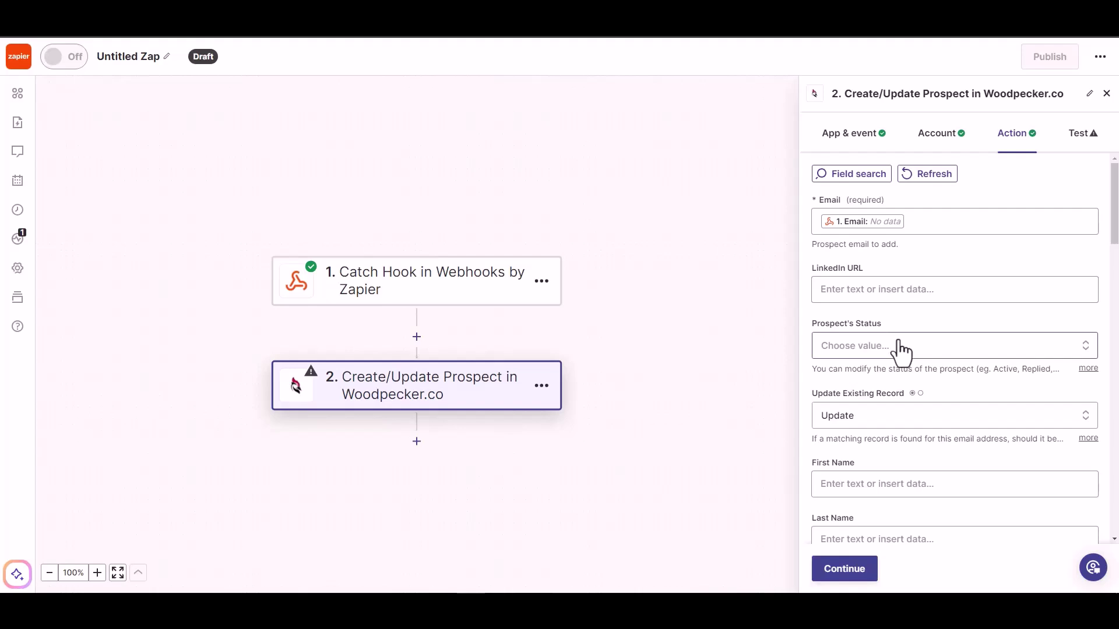
{"action": "left_click", "coordinate": [880, 346]}
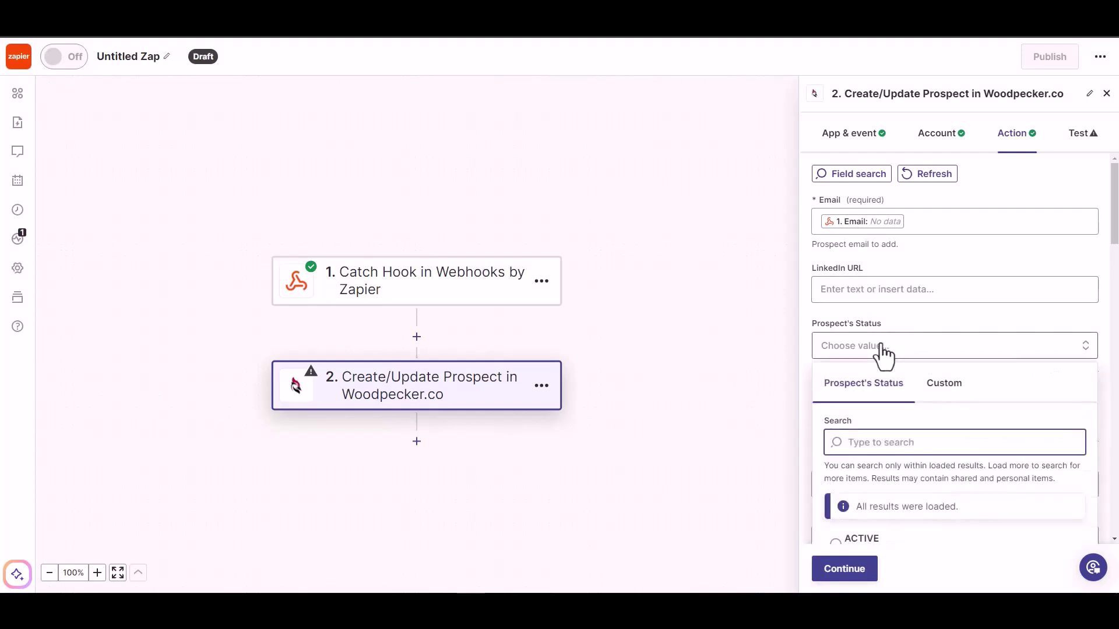
{"action": "left_click", "coordinate": [881, 349]}
{"action": "left_click", "coordinate": [881, 349]}
{"action": "left_click", "coordinate": [887, 289]}
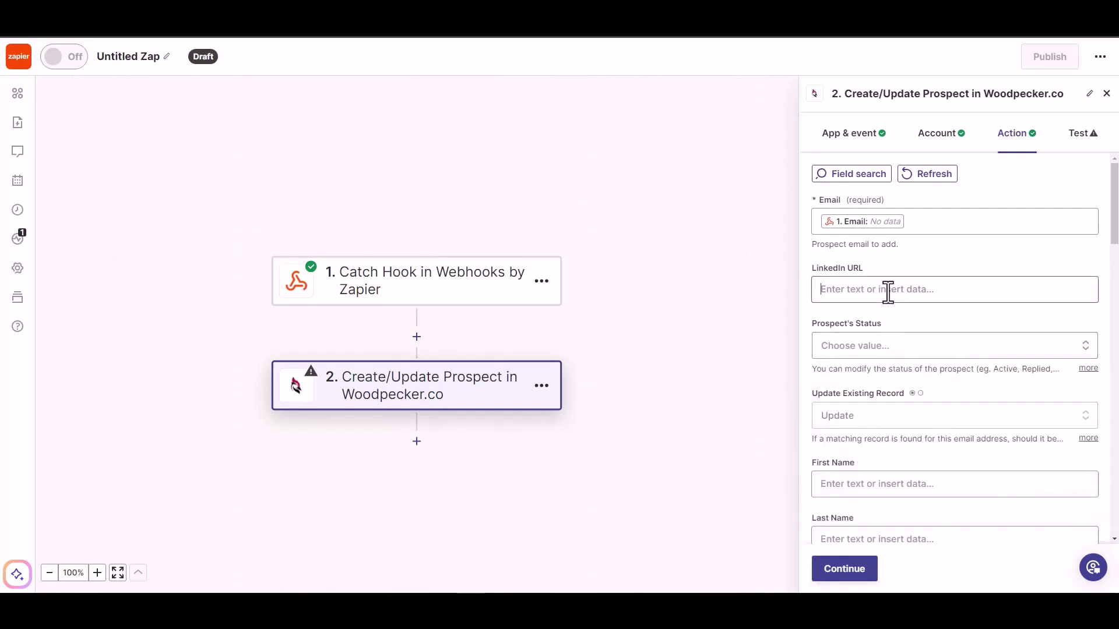
{"action": "left_click", "coordinate": [933, 258]}
{"action": "scroll", "coordinate": [912, 315], "scroll_direction": "down", "scroll_amount": 1}
{"action": "left_click", "coordinate": [927, 289]}
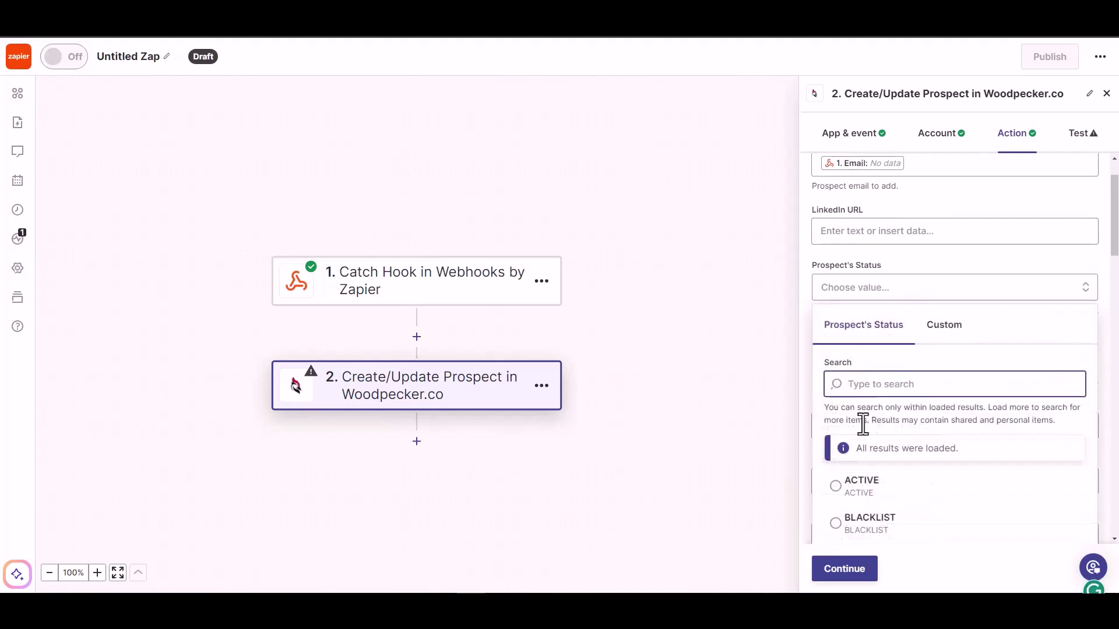
{"action": "left_click", "coordinate": [860, 490]}
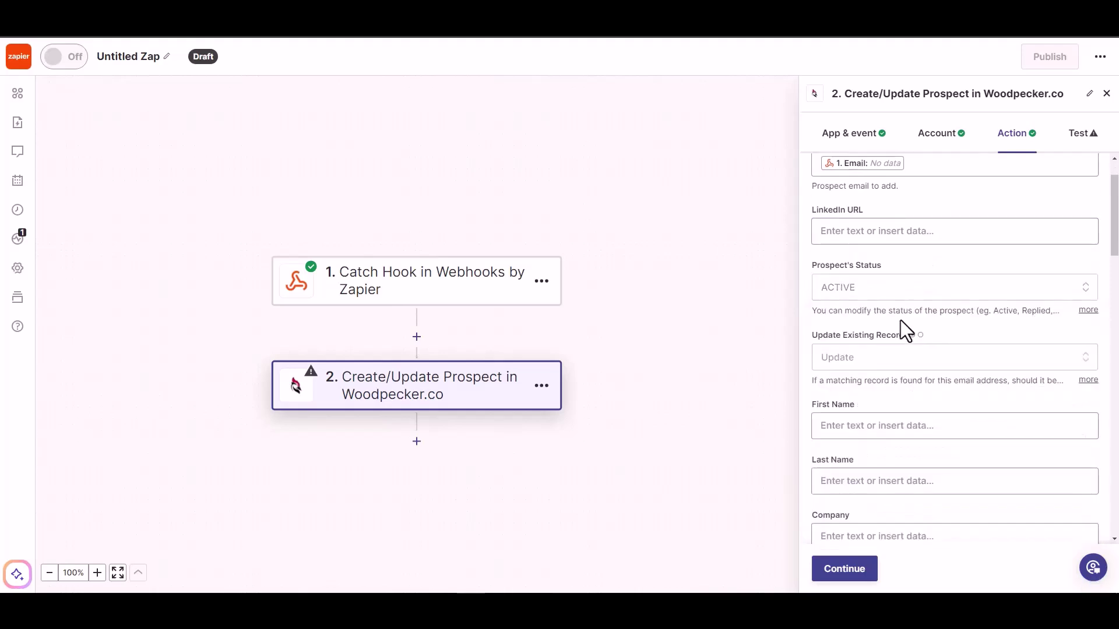
{"action": "scroll", "coordinate": [898, 373], "scroll_direction": "down", "scroll_amount": 1}
Step: Map the webhook First Name, Last Name and Phone into the matching prospect fields
{"action": "left_click", "coordinate": [883, 367]}
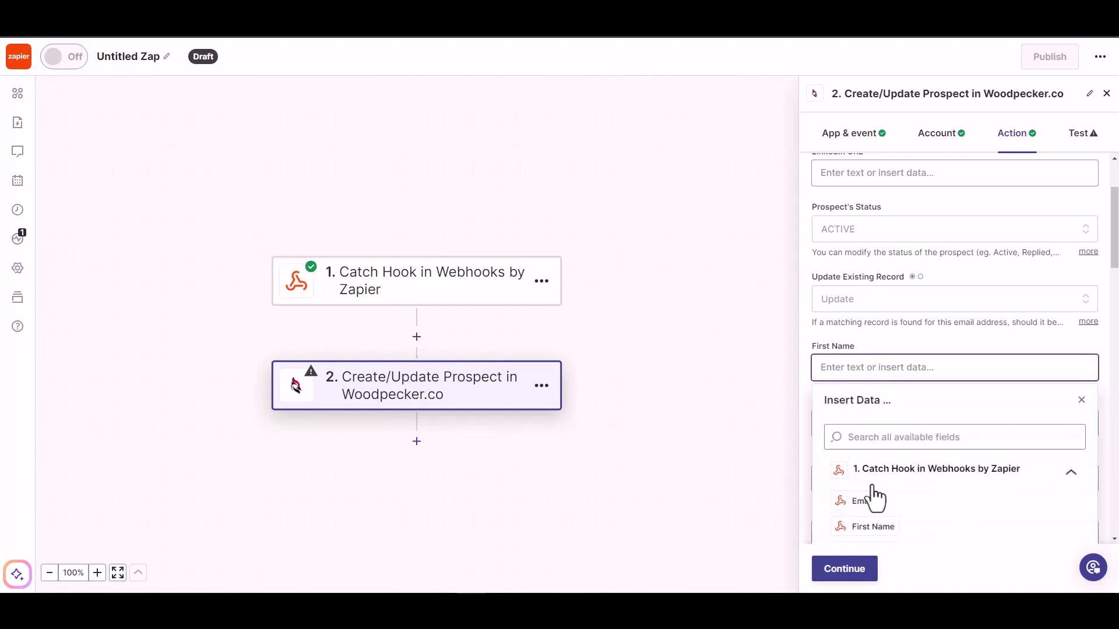
{"action": "left_click", "coordinate": [871, 526]}
{"action": "scroll", "coordinate": [935, 333], "scroll_direction": "down", "scroll_amount": 2}
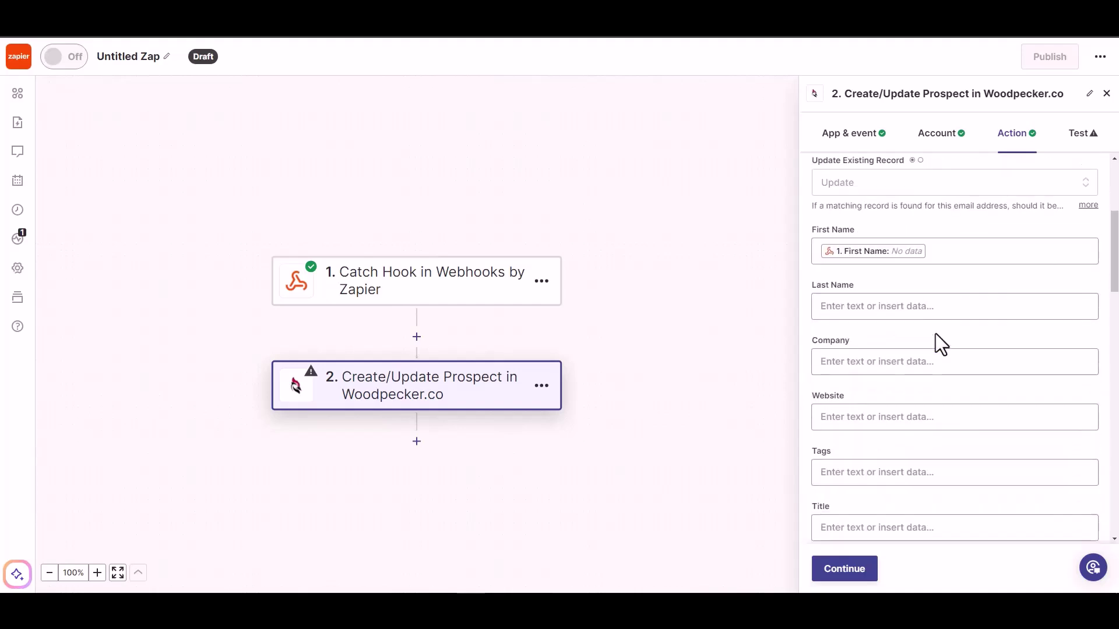
{"action": "left_click", "coordinate": [916, 307]}
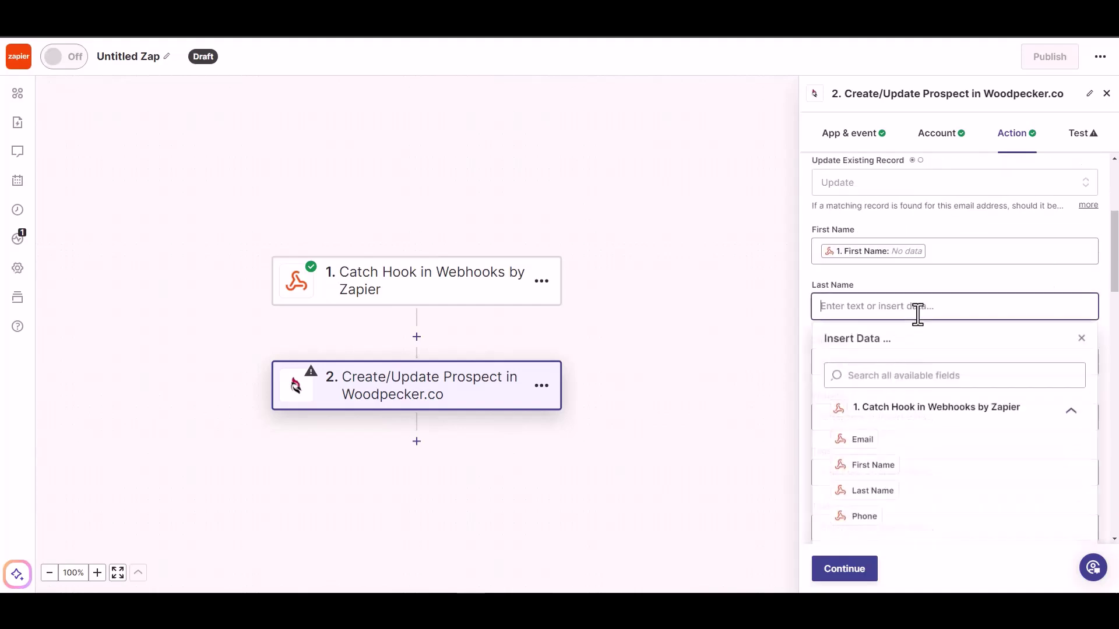
{"action": "left_click", "coordinate": [873, 491]}
{"action": "scroll", "coordinate": [929, 292], "scroll_direction": "down", "scroll_amount": 1}
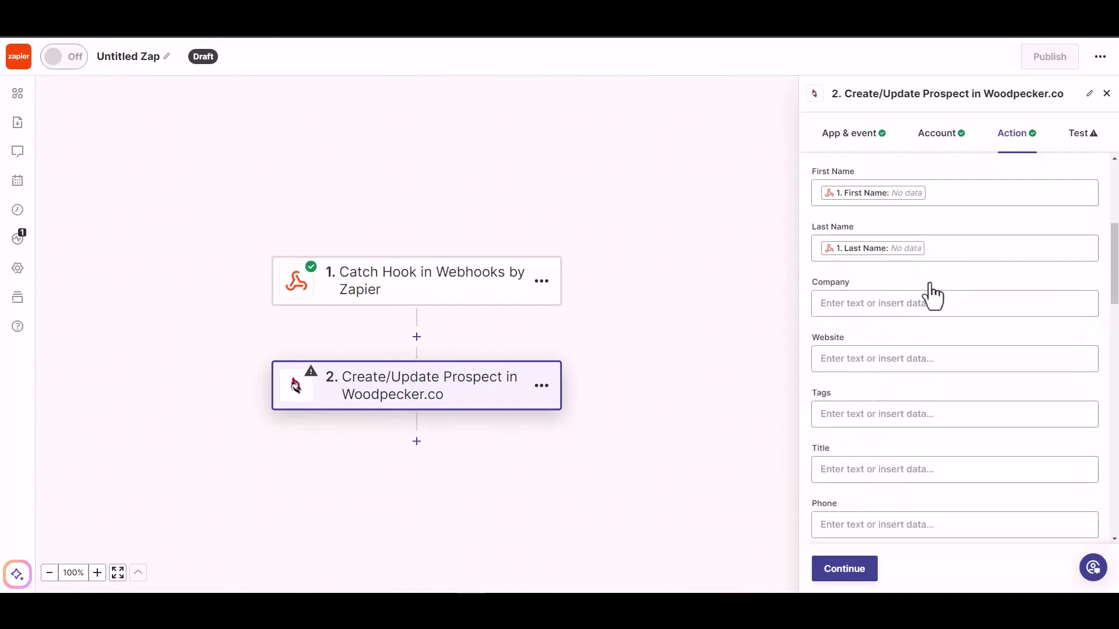
{"action": "scroll", "coordinate": [870, 466], "scroll_direction": "down", "scroll_amount": 1}
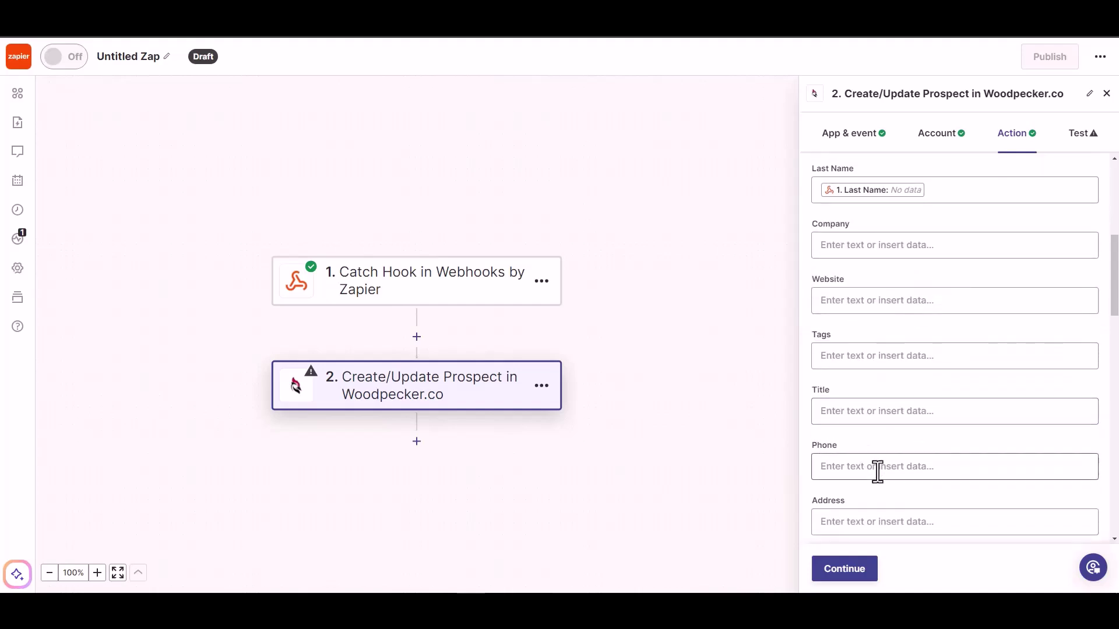
{"action": "left_click", "coordinate": [877, 472]}
{"action": "scroll", "coordinate": [904, 495], "scroll_direction": "down", "scroll_amount": 3}
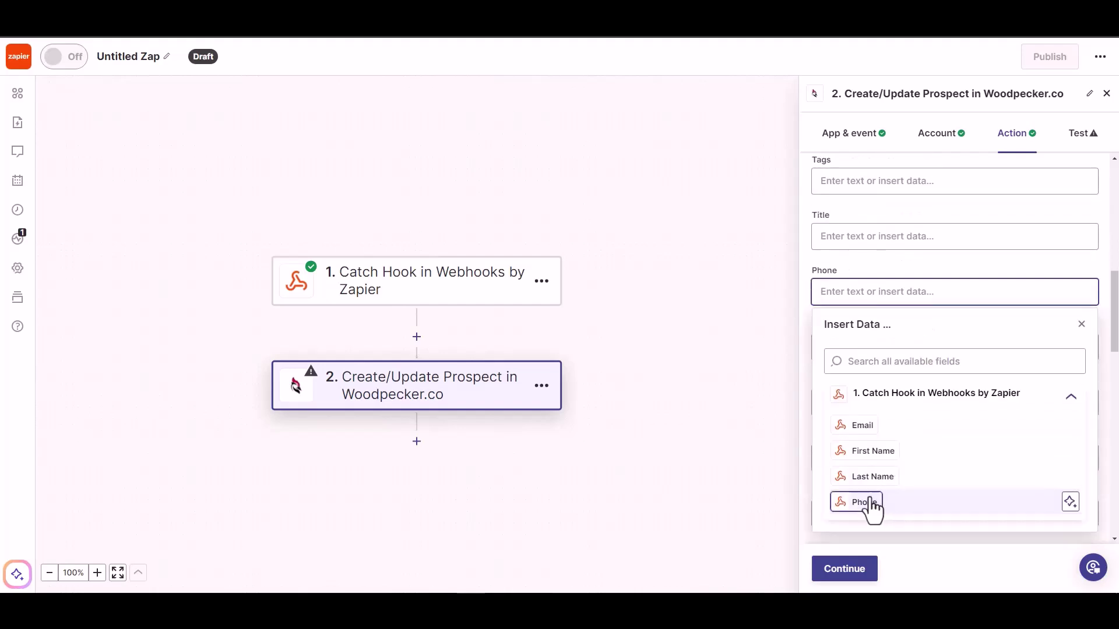
{"action": "left_click", "coordinate": [873, 503]}
{"action": "left_click", "coordinate": [915, 258]}
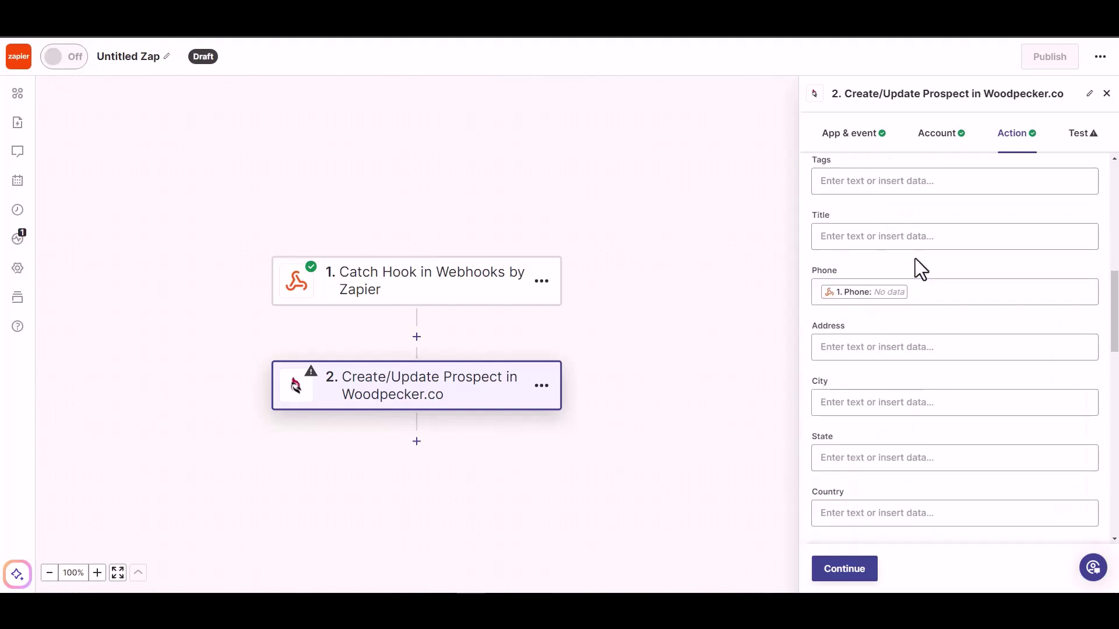
{"action": "scroll", "coordinate": [933, 466], "scroll_direction": "down", "scroll_amount": 5}
Step: Skip the Woodpecker action test, publish the Zap, and rename it 'Bit Integrations'
{"action": "left_click", "coordinate": [842, 577]}
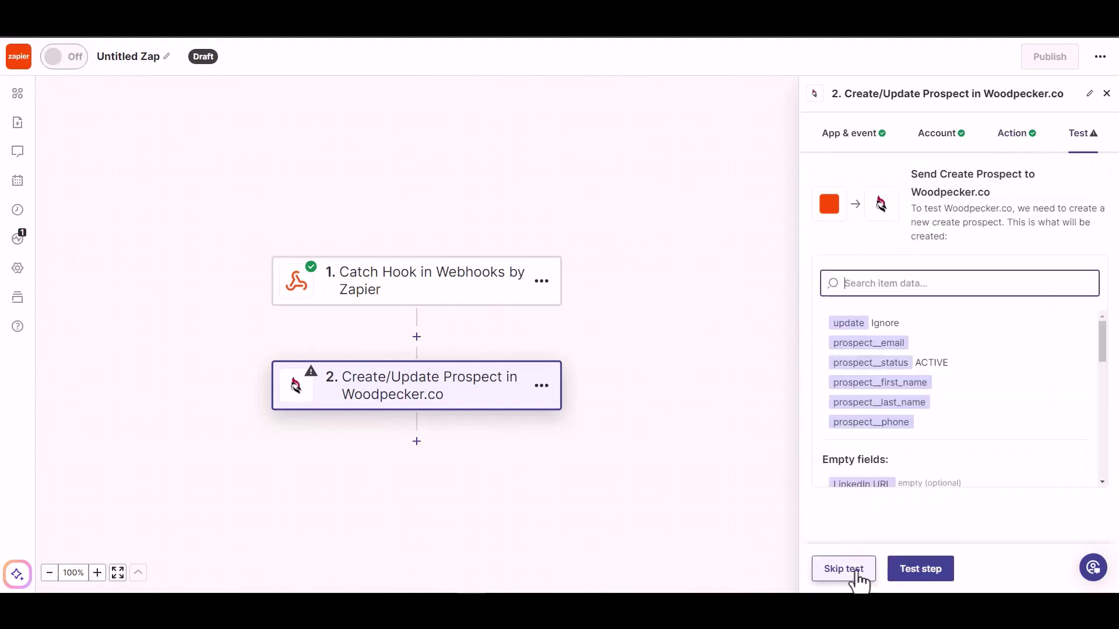
{"action": "left_click", "coordinate": [857, 571]}
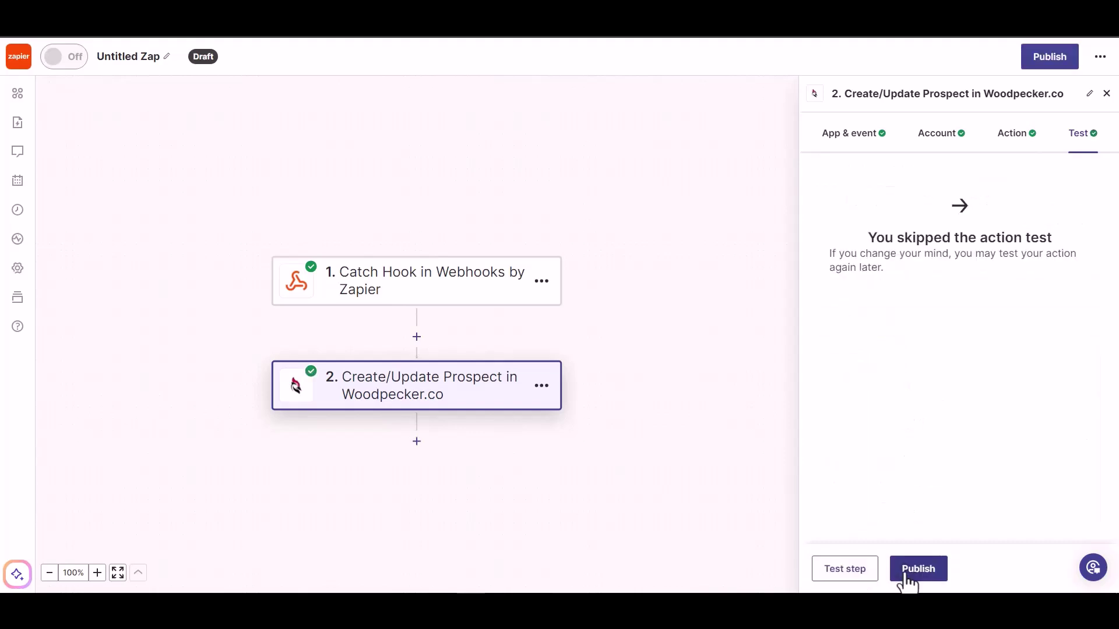
{"action": "left_click", "coordinate": [906, 576]}
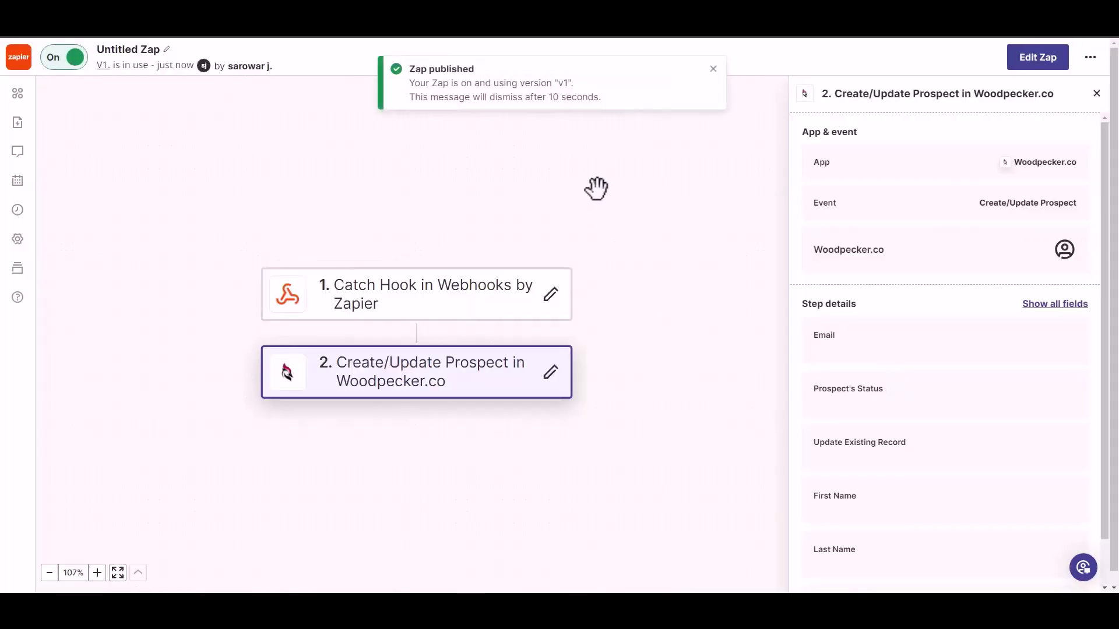
{"action": "left_click", "coordinate": [137, 48]}
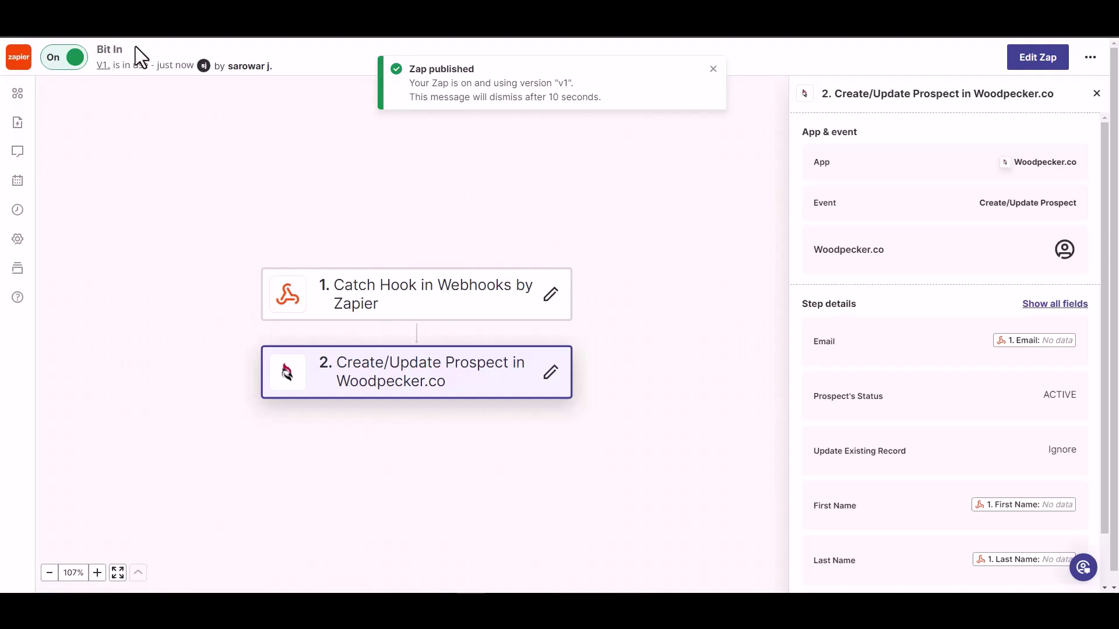
{"action": "type", "text": "Bit Integrations"}
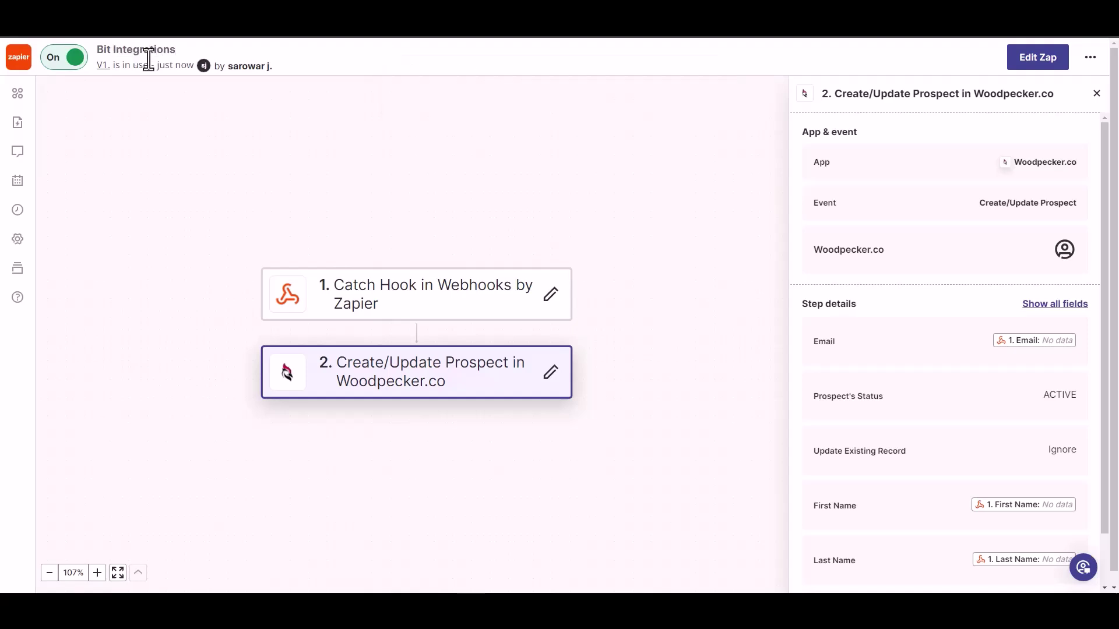
Step: Save the Zap name, then fill the contact form with test name, e-mail and phone and submit it
{"action": "left_click", "coordinate": [200, 112]}
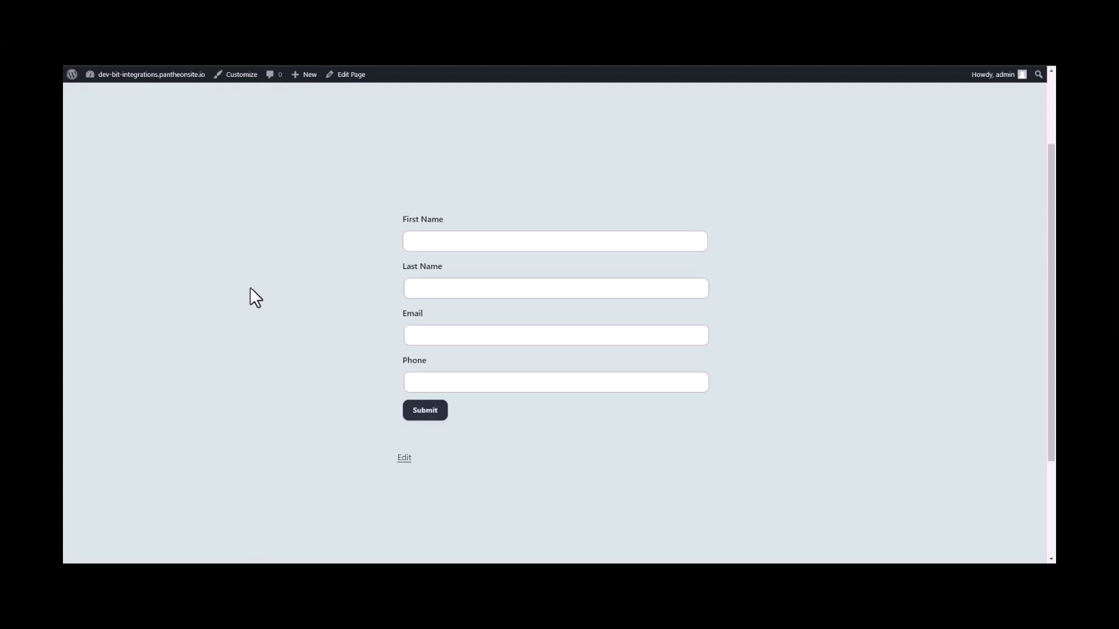
{"action": "left_click", "coordinate": [510, 240]}
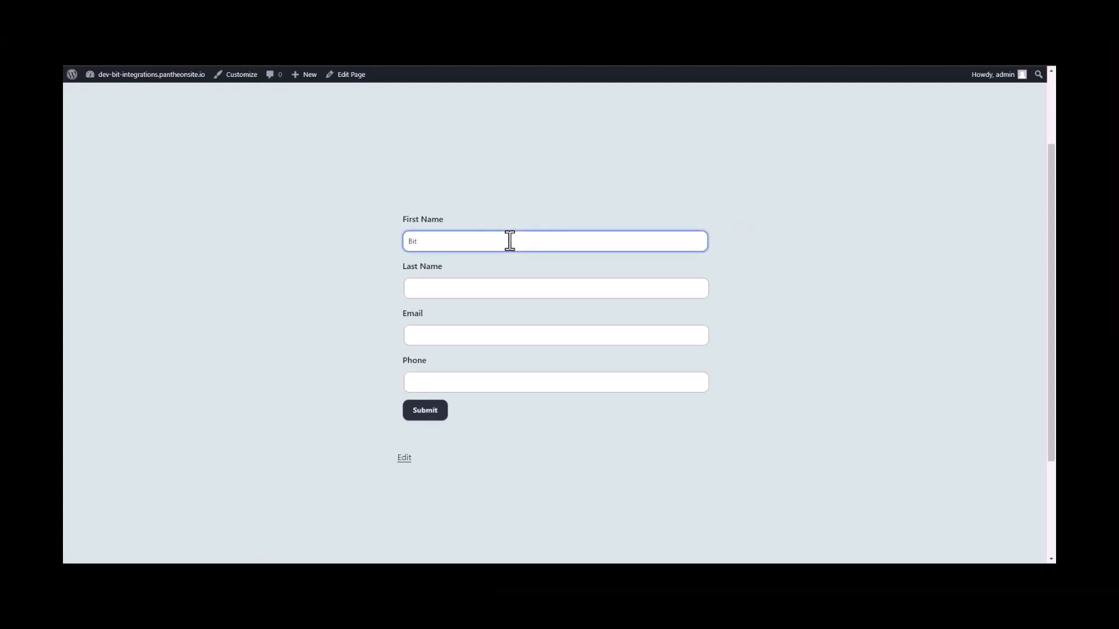
{"action": "left_click", "coordinate": [467, 286]}
{"action": "type", "text": "Integrations"}
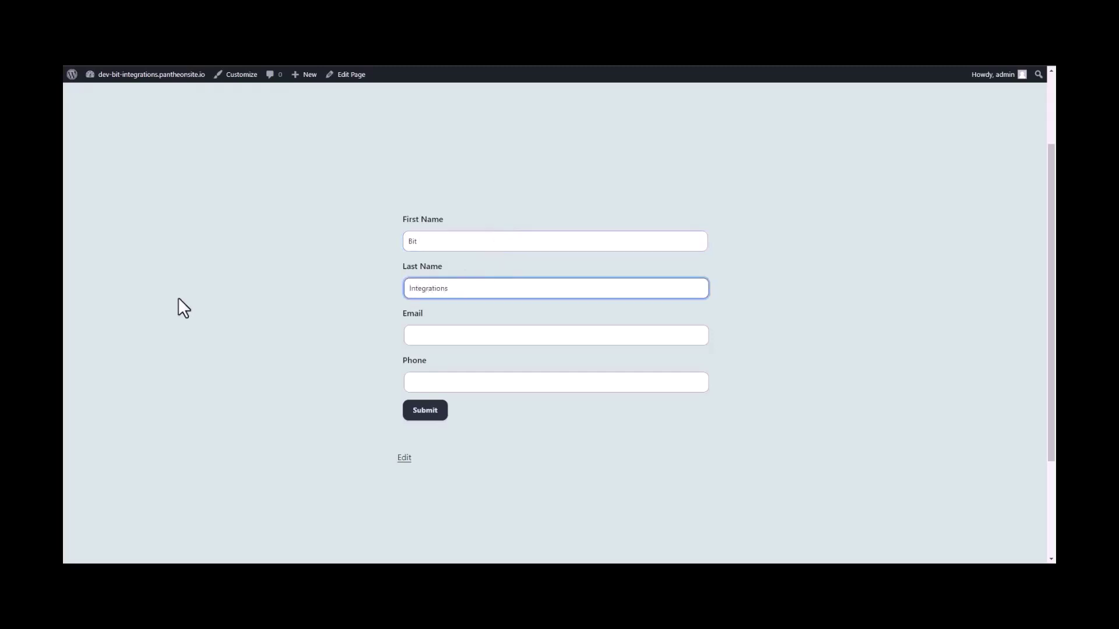
{"action": "key", "text": "Tab"}
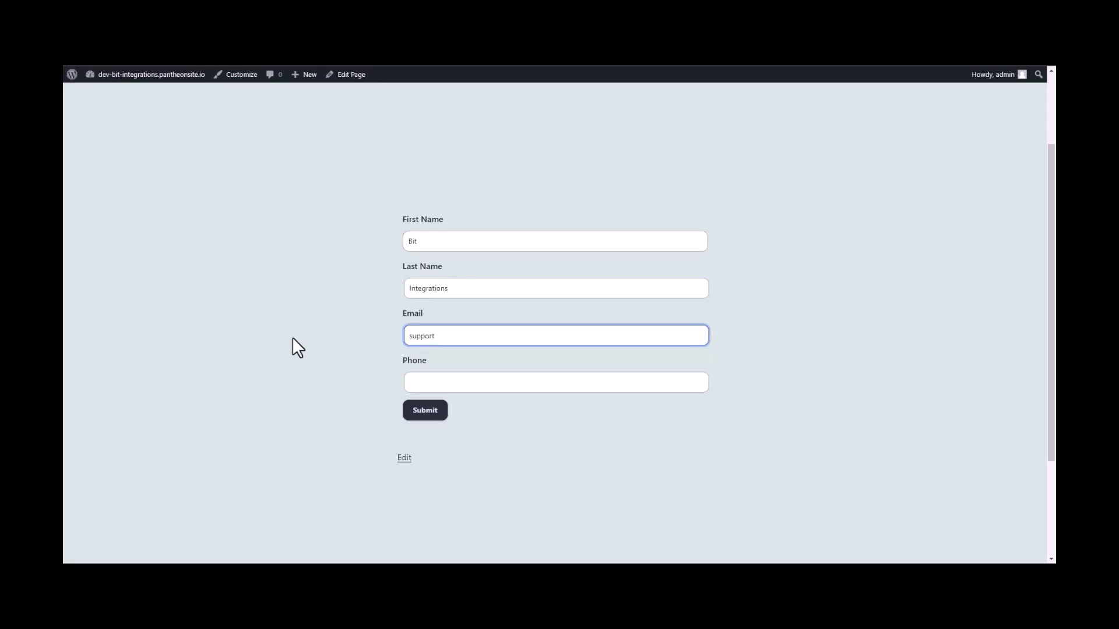
{"action": "left_click", "coordinate": [417, 380]}
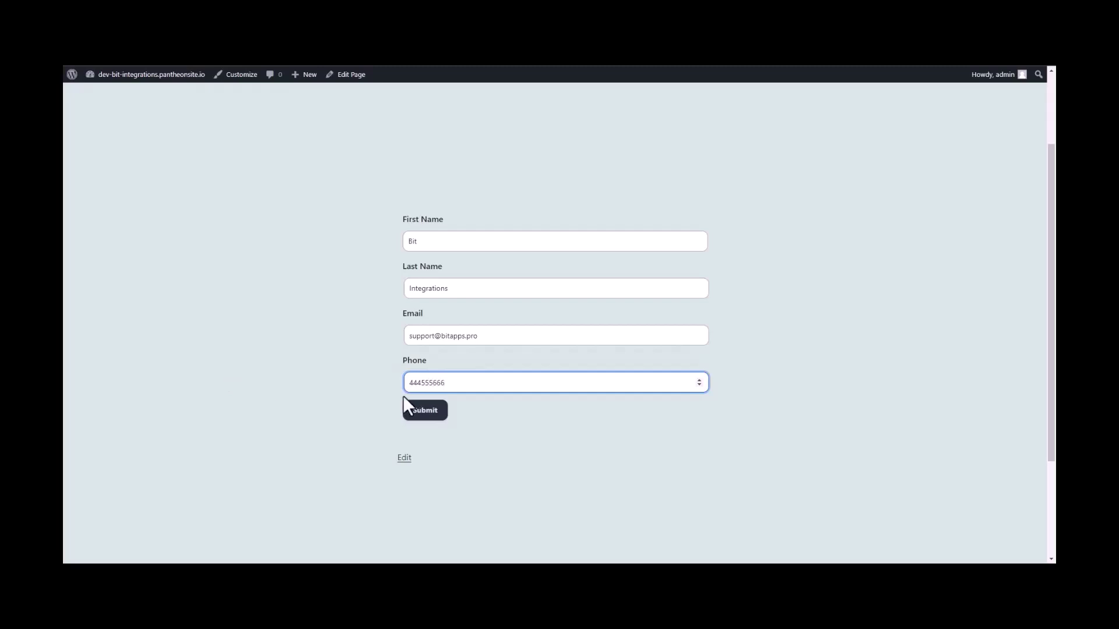
{"action": "left_click", "coordinate": [426, 415]}
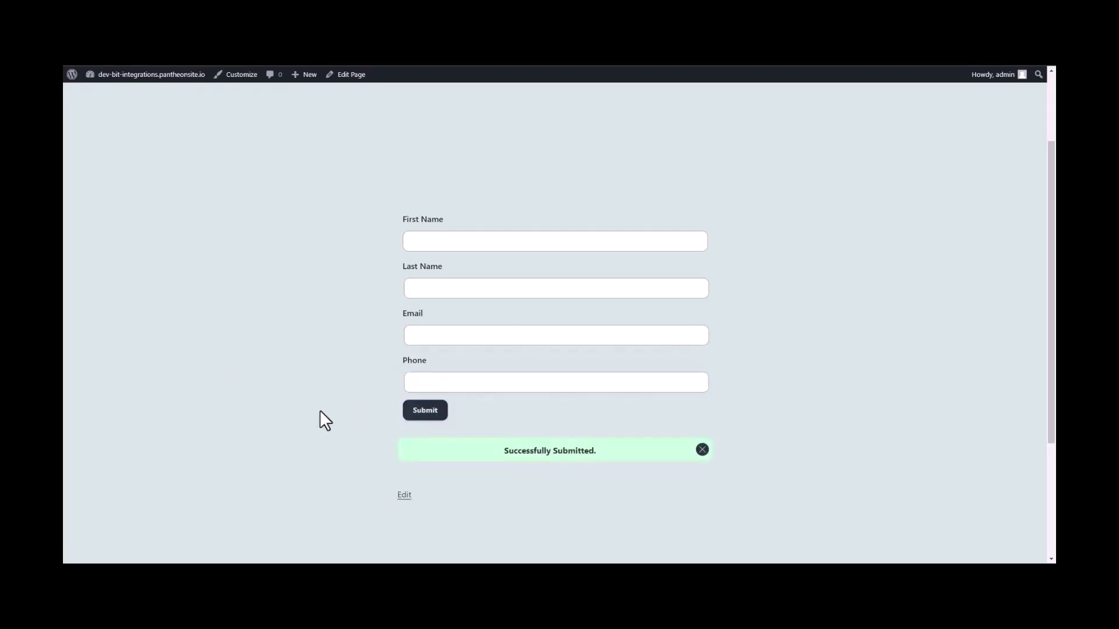